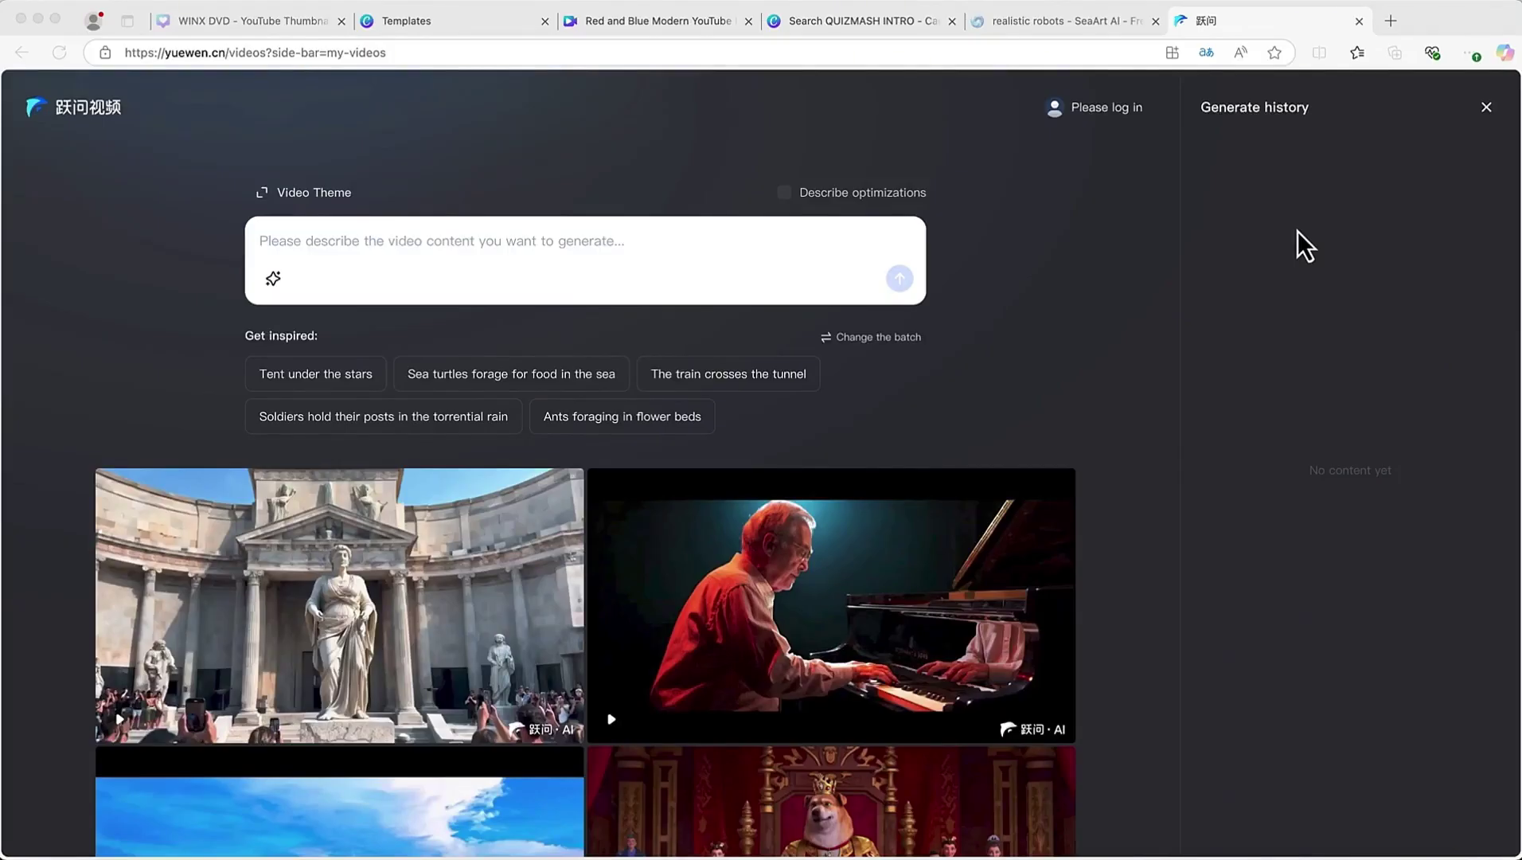
Focus the Yuewen generation page and add a new browser tab beside it
{"action": "left_click", "coordinate": [1297, 230]}
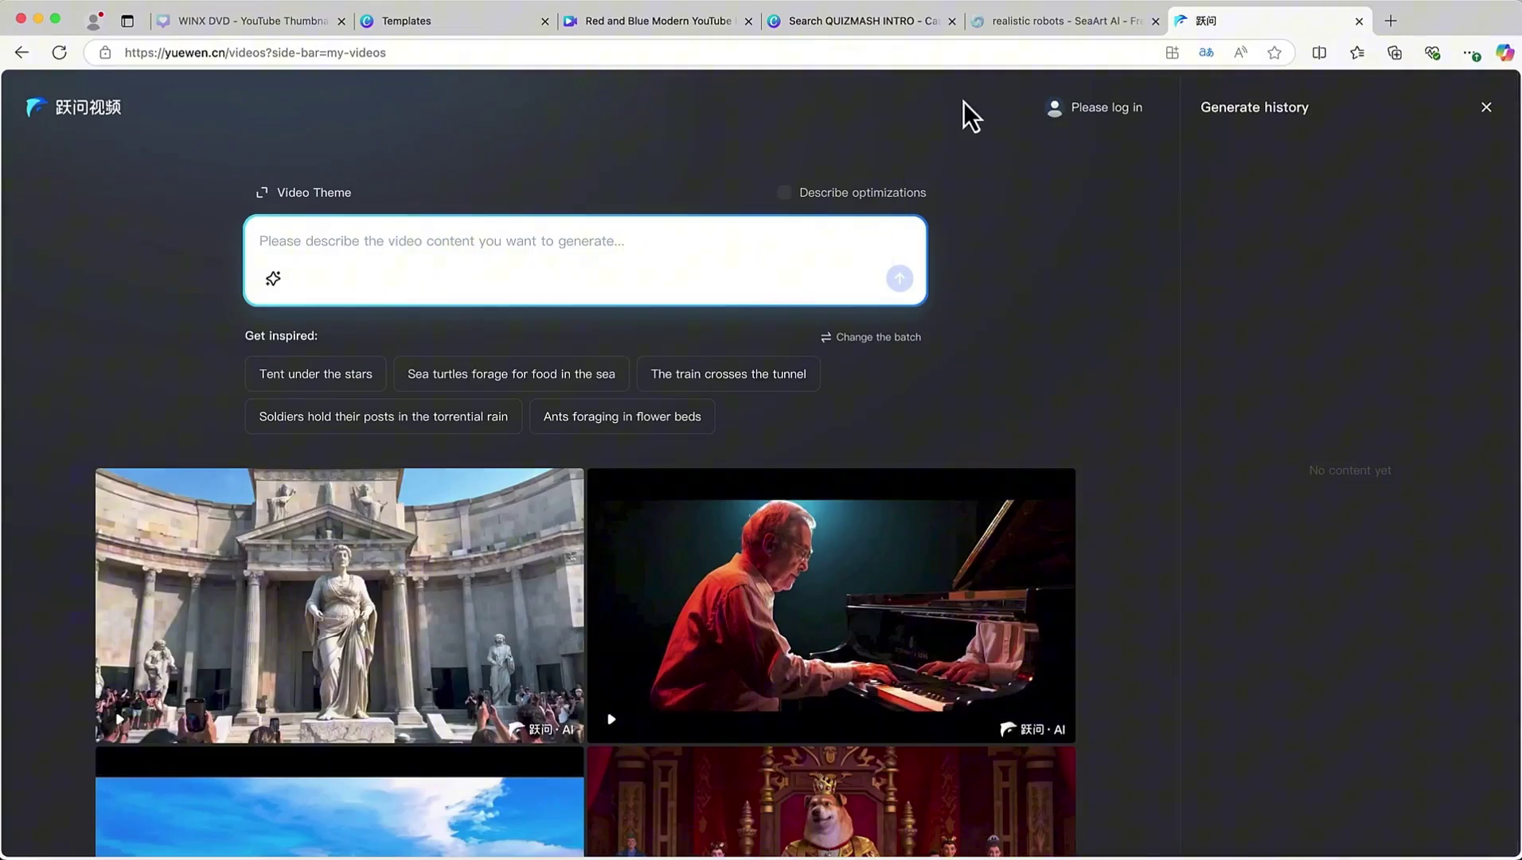
{"action": "left_click", "coordinate": [1392, 20]}
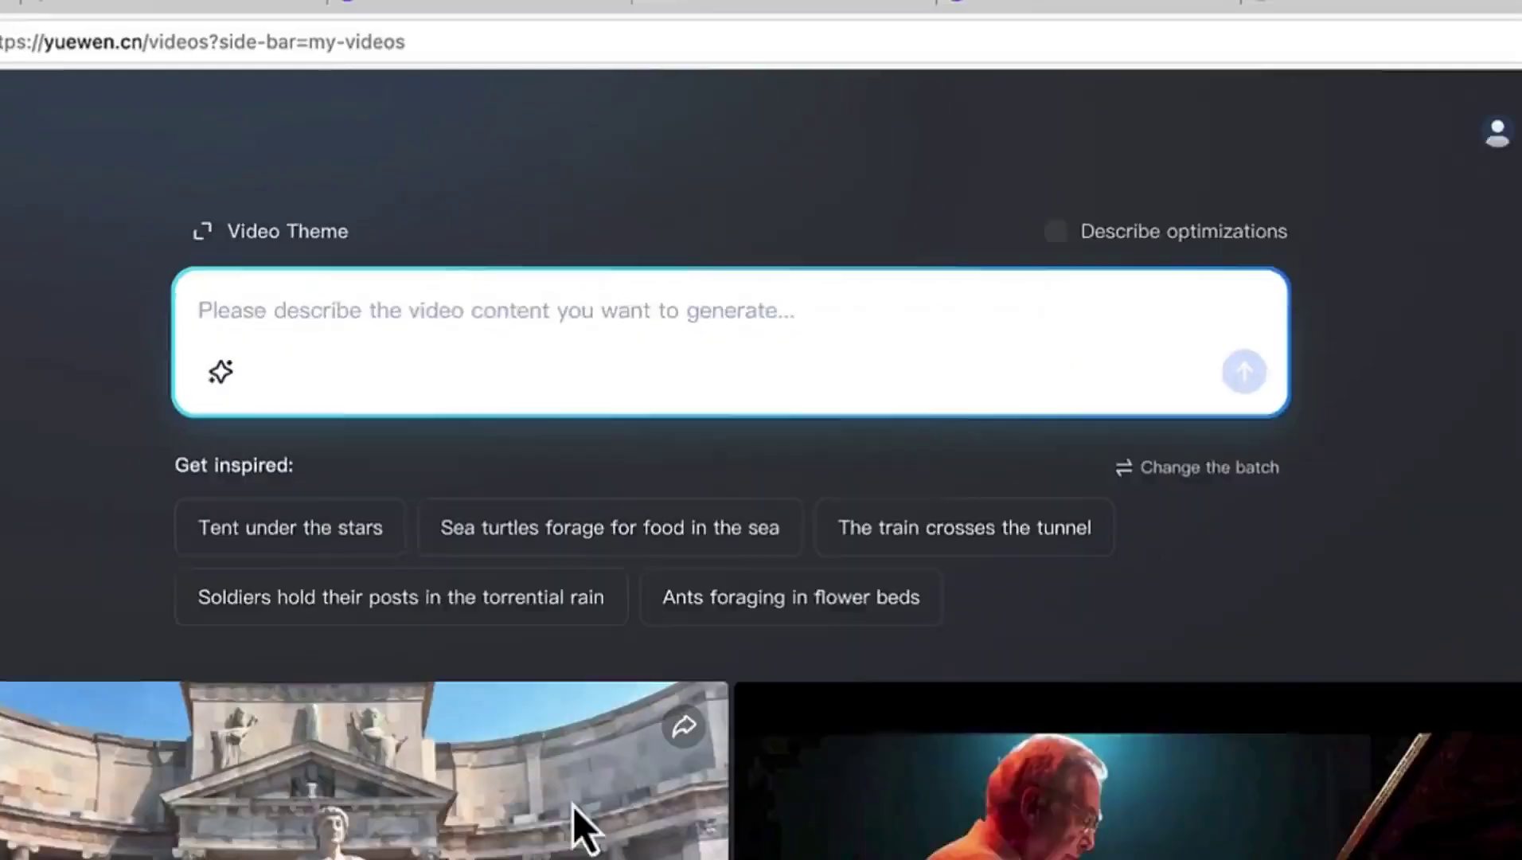
{"action": "scroll", "coordinate": [583, 819], "scroll_direction": "down", "scroll_amount": 5}
{"action": "scroll", "coordinate": [487, 528], "scroll_direction": "down", "scroll_amount": 3}
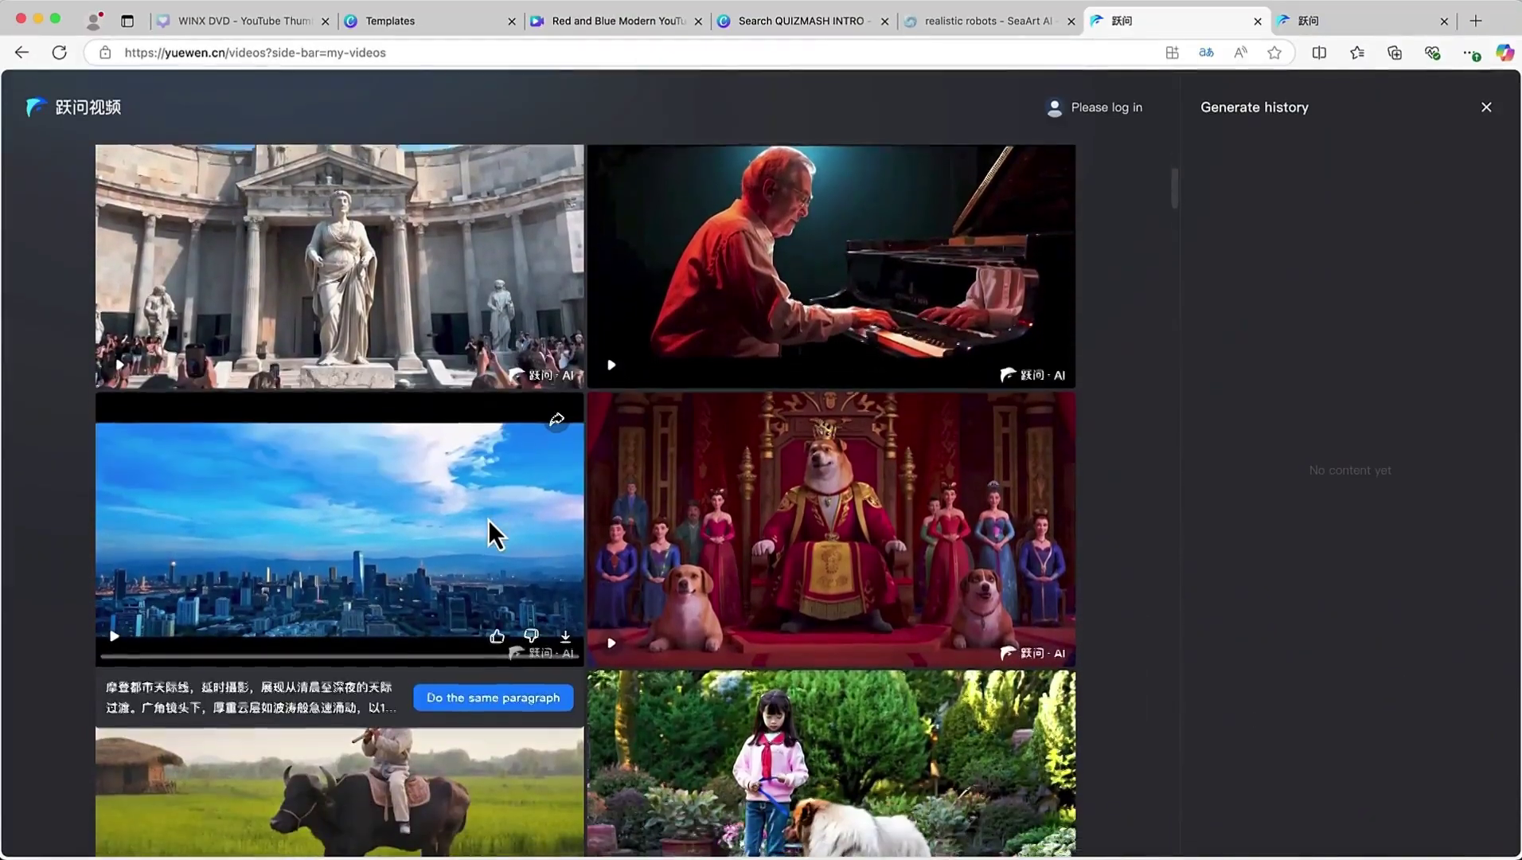
{"action": "scroll", "coordinate": [494, 533], "scroll_direction": "up", "scroll_amount": 2}
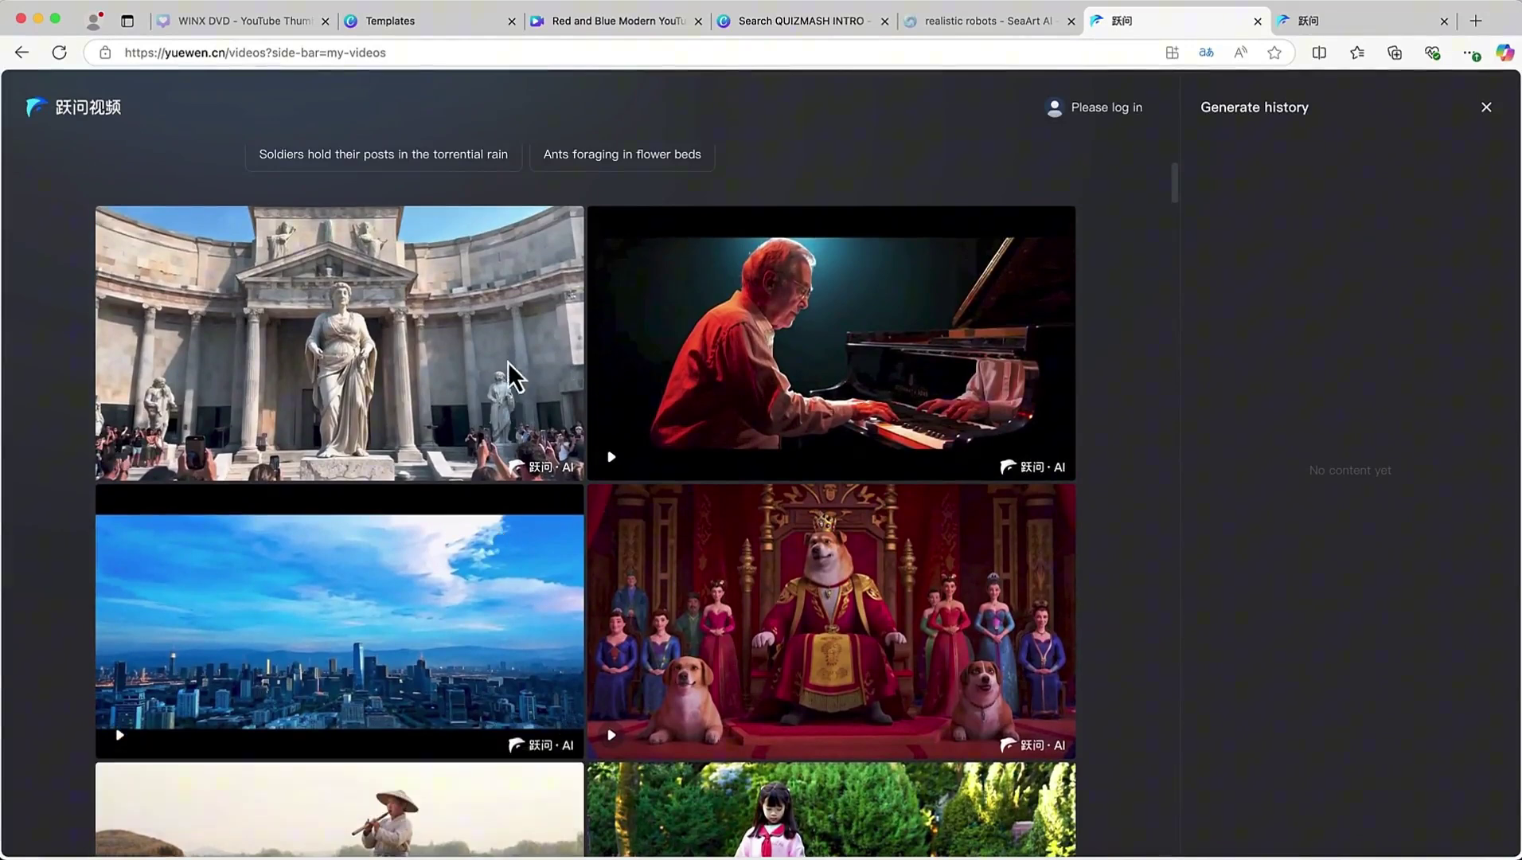
{"action": "mouse_move", "coordinate": [339, 345]}
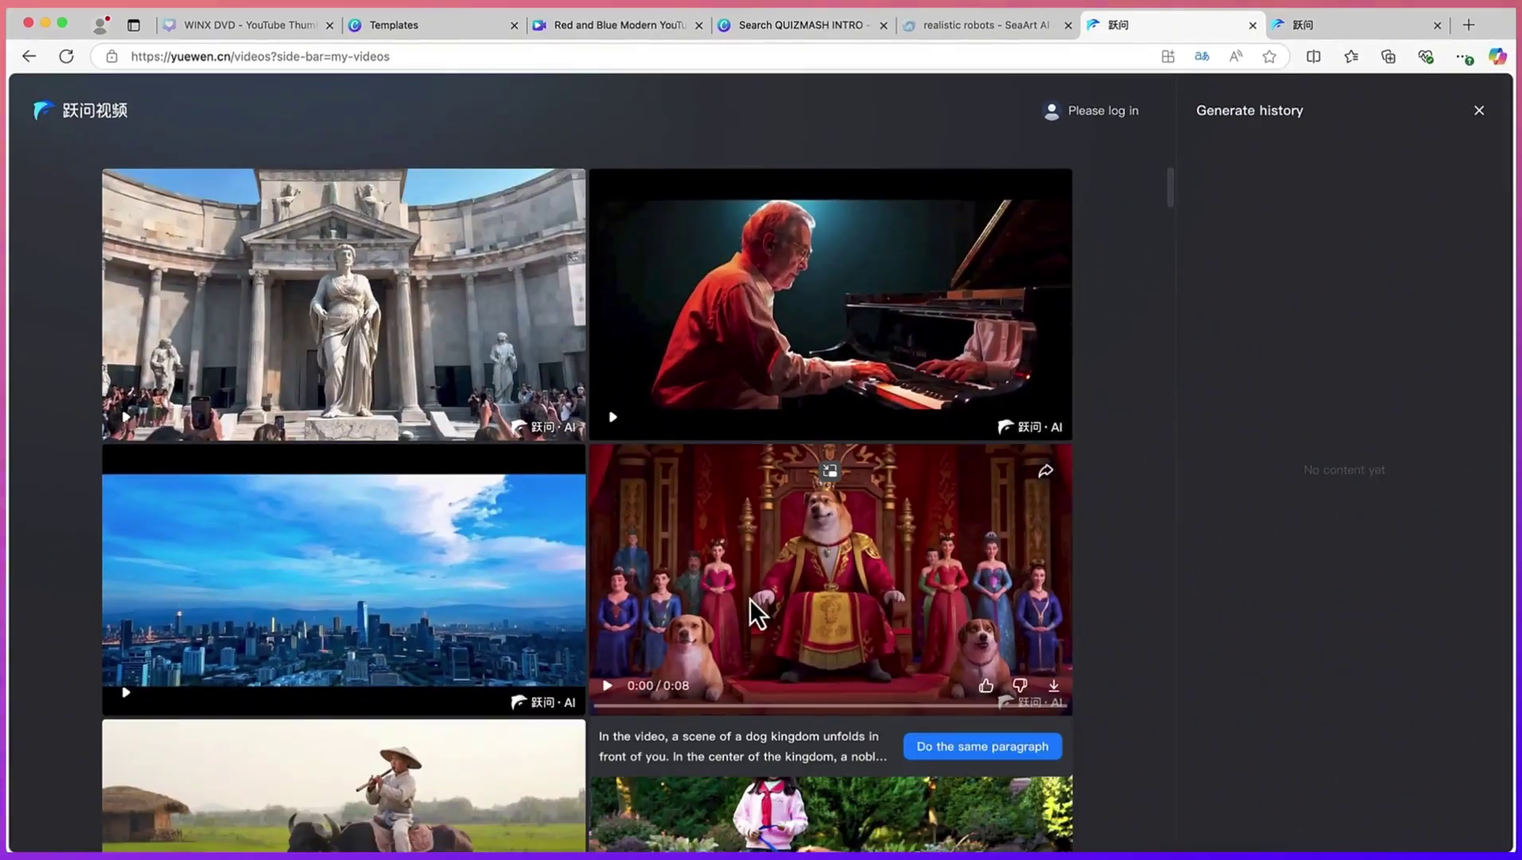
{"action": "left_click", "coordinate": [761, 617]}
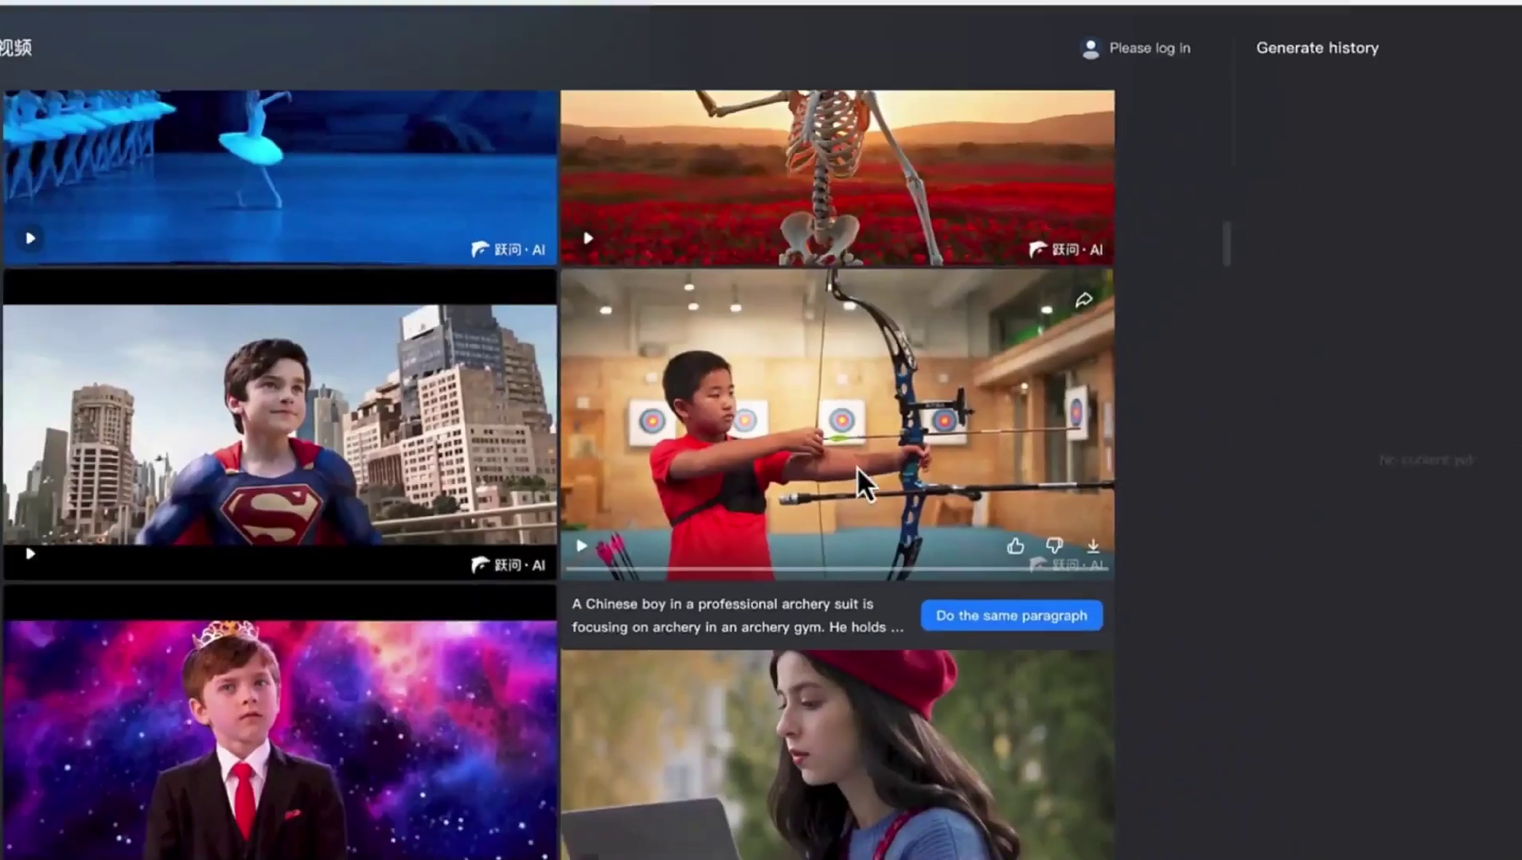
{"action": "scroll", "coordinate": [847, 475], "scroll_direction": "down", "scroll_amount": 3}
{"action": "scroll", "coordinate": [848, 476], "scroll_direction": "down", "scroll_amount": 1}
{"action": "scroll", "coordinate": [848, 475], "scroll_direction": "up", "scroll_amount": 2}
{"action": "scroll", "coordinate": [848, 476], "scroll_direction": "down", "scroll_amount": 2}
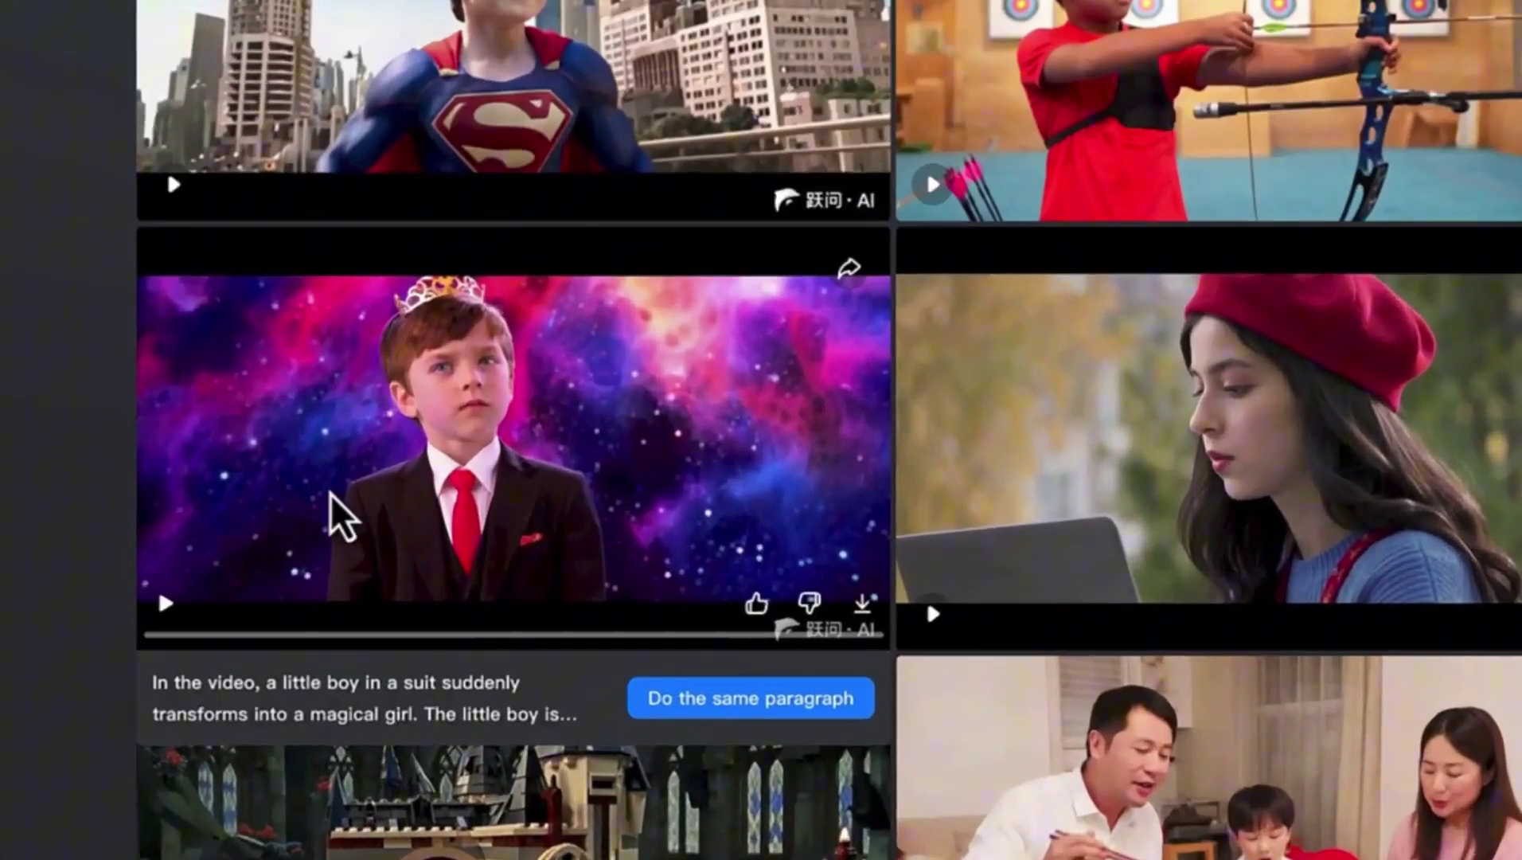
{"action": "left_click", "coordinate": [337, 513]}
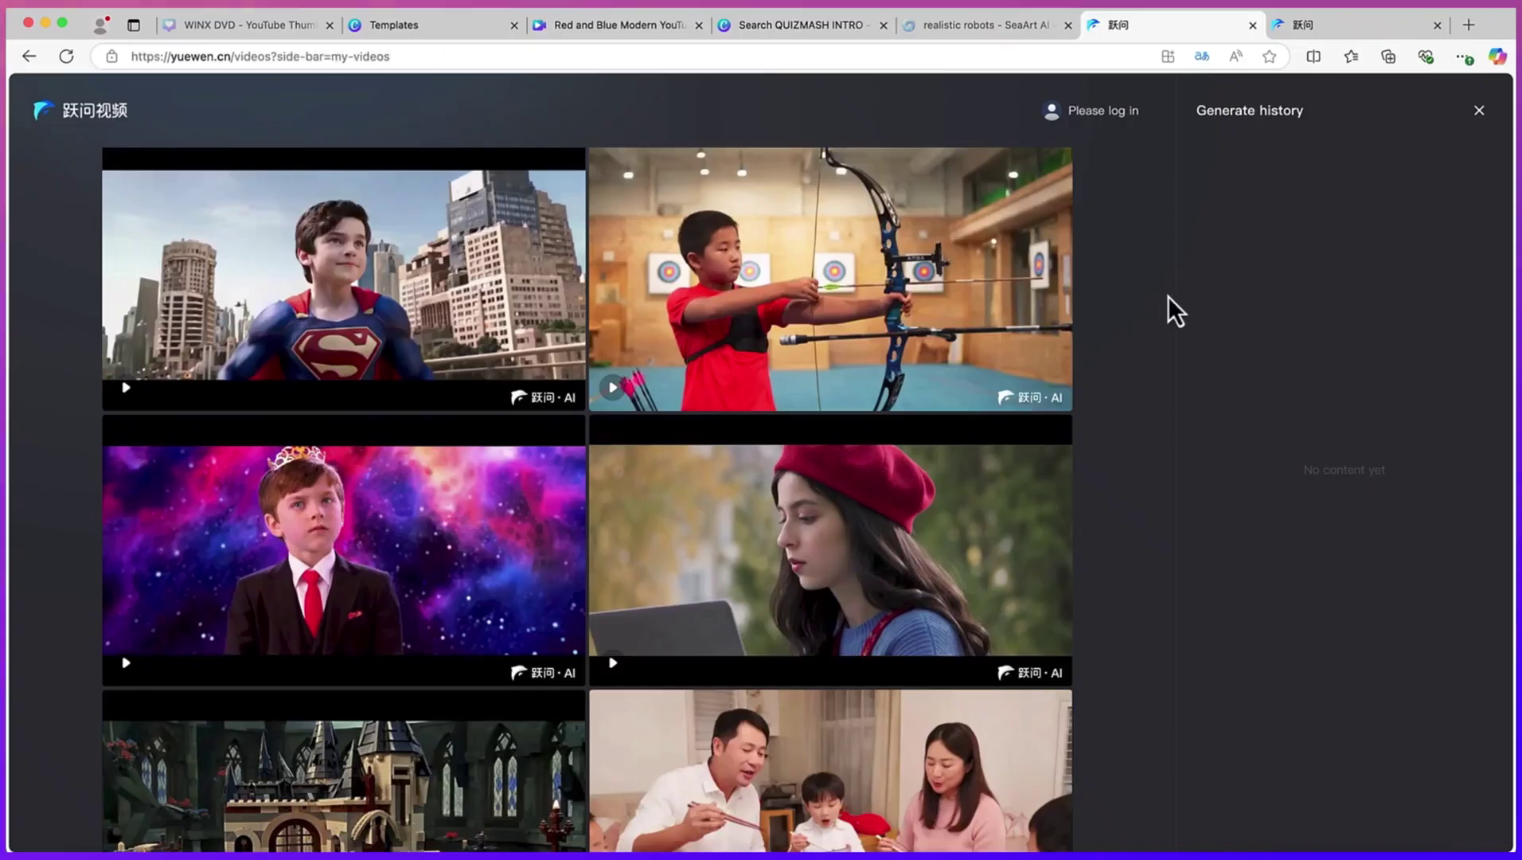
{"action": "scroll", "coordinate": [835, 415], "scroll_direction": "up", "scroll_amount": 10}
{"action": "scroll", "coordinate": [835, 415], "scroll_direction": "up", "scroll_amount": 5}
{"action": "scroll", "coordinate": [835, 415], "scroll_direction": "up", "scroll_amount": 2}
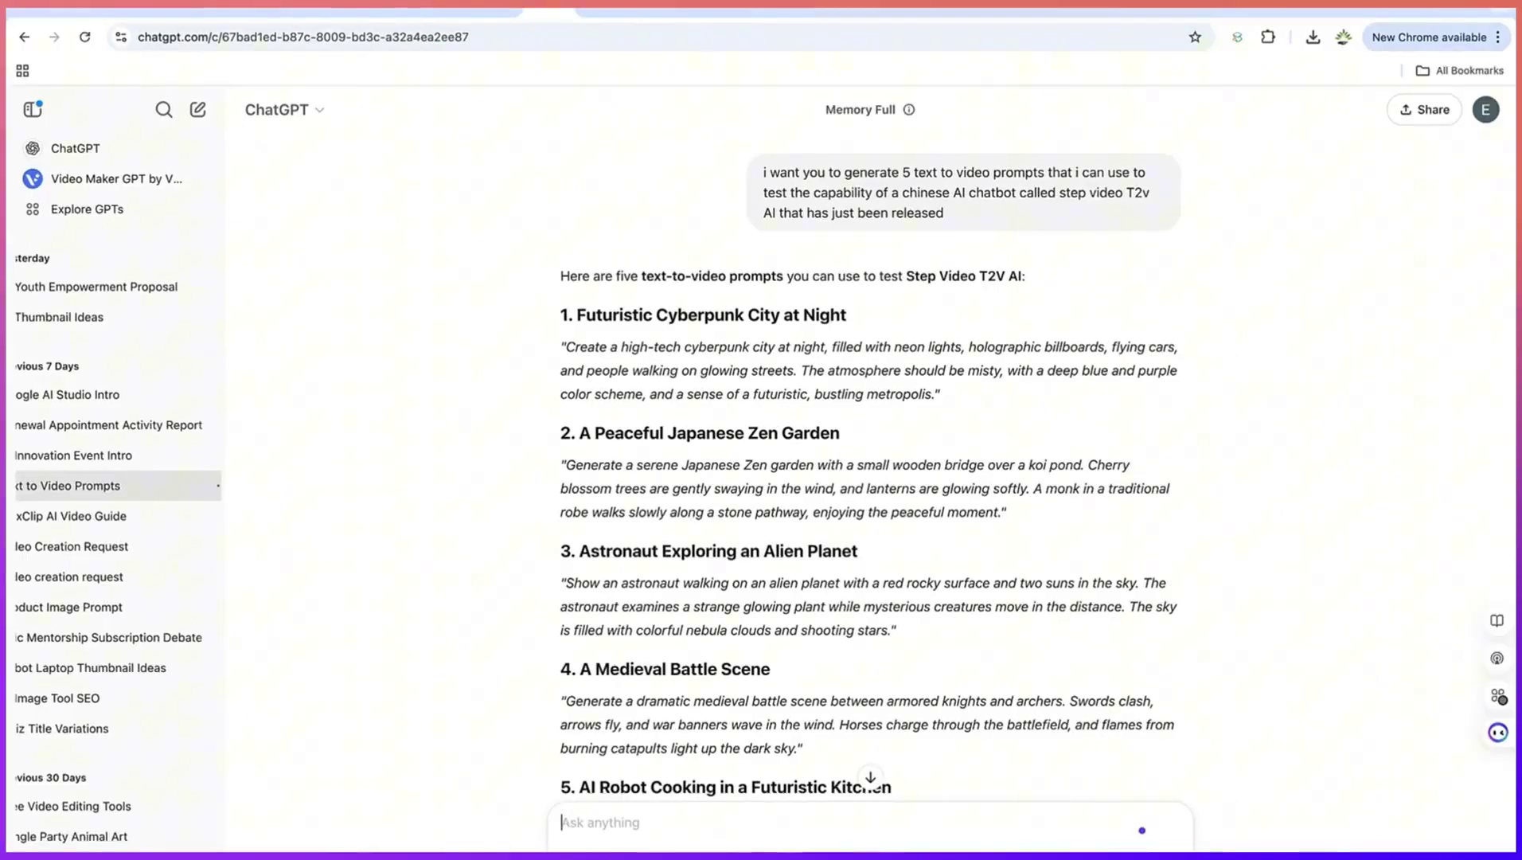
{"action": "mouse_move", "coordinate": [952, 191]}
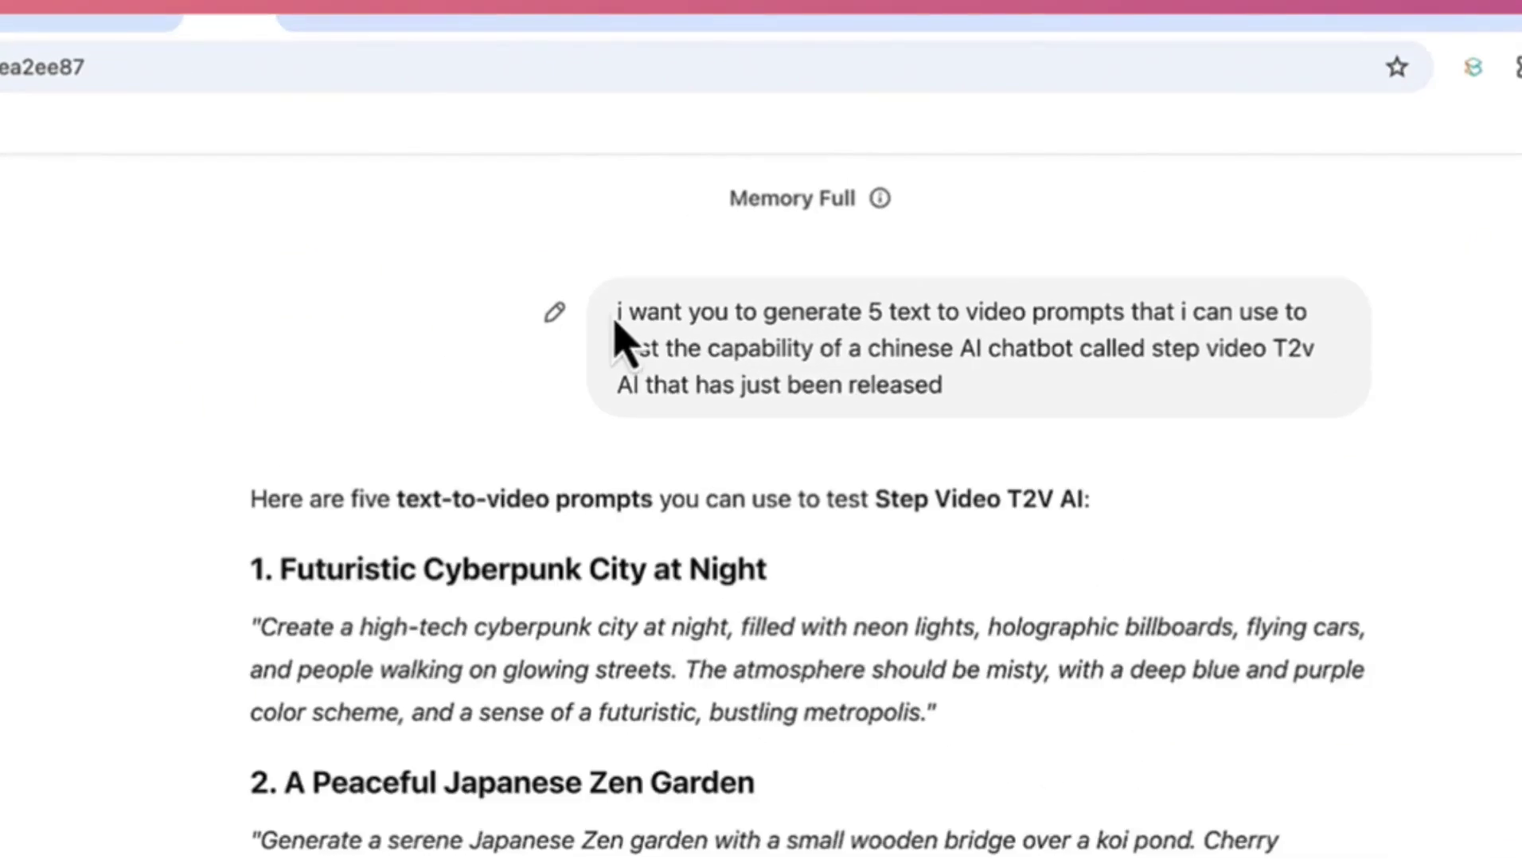
Highlight and review the original request text in ChatGPT, then switch back to the Yuewen tab
{"action": "left_click_drag", "start_coordinate": [763, 173], "coordinate": [872, 192]}
{"action": "left_click_drag", "start_coordinate": [816, 338], "coordinate": [1106, 314]}
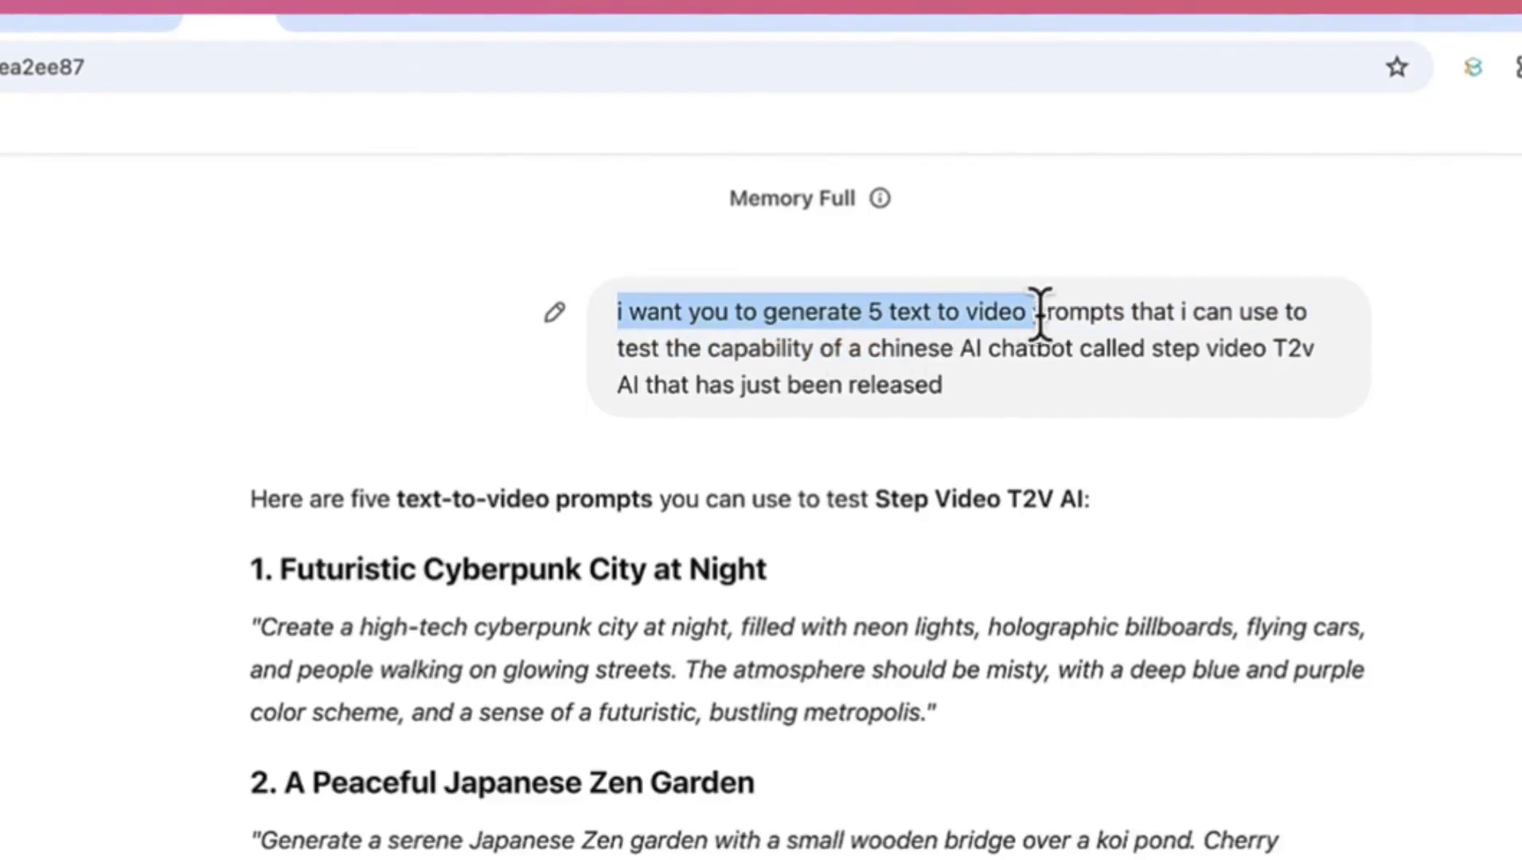
{"action": "left_click", "coordinate": [1223, 309]}
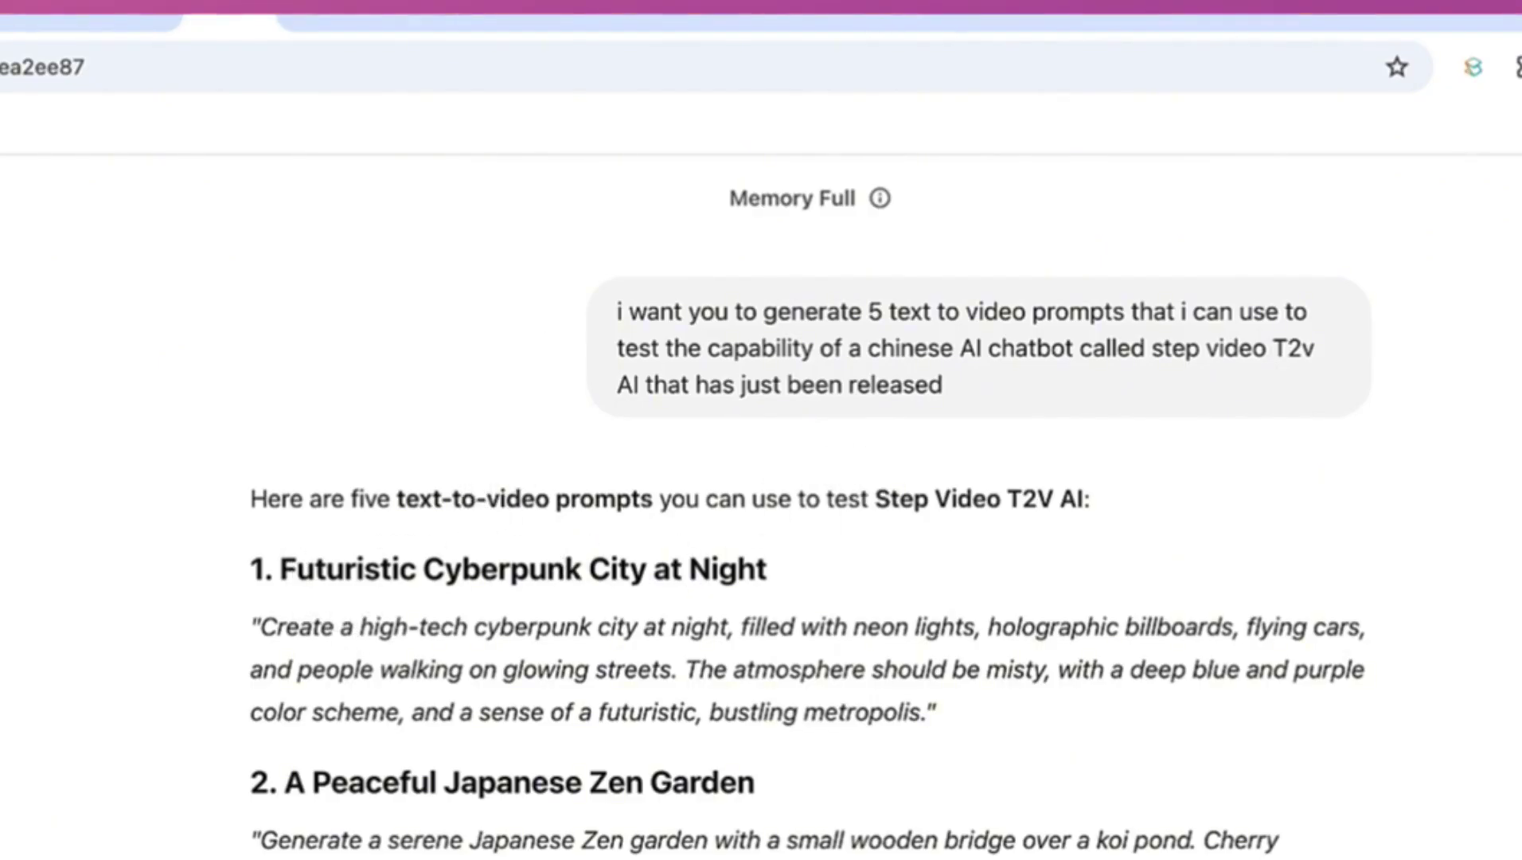
{"action": "scroll", "coordinate": [761, 475], "scroll_direction": "down", "scroll_amount": 5}
{"action": "scroll", "coordinate": [762, 475], "scroll_direction": "down", "scroll_amount": 2}
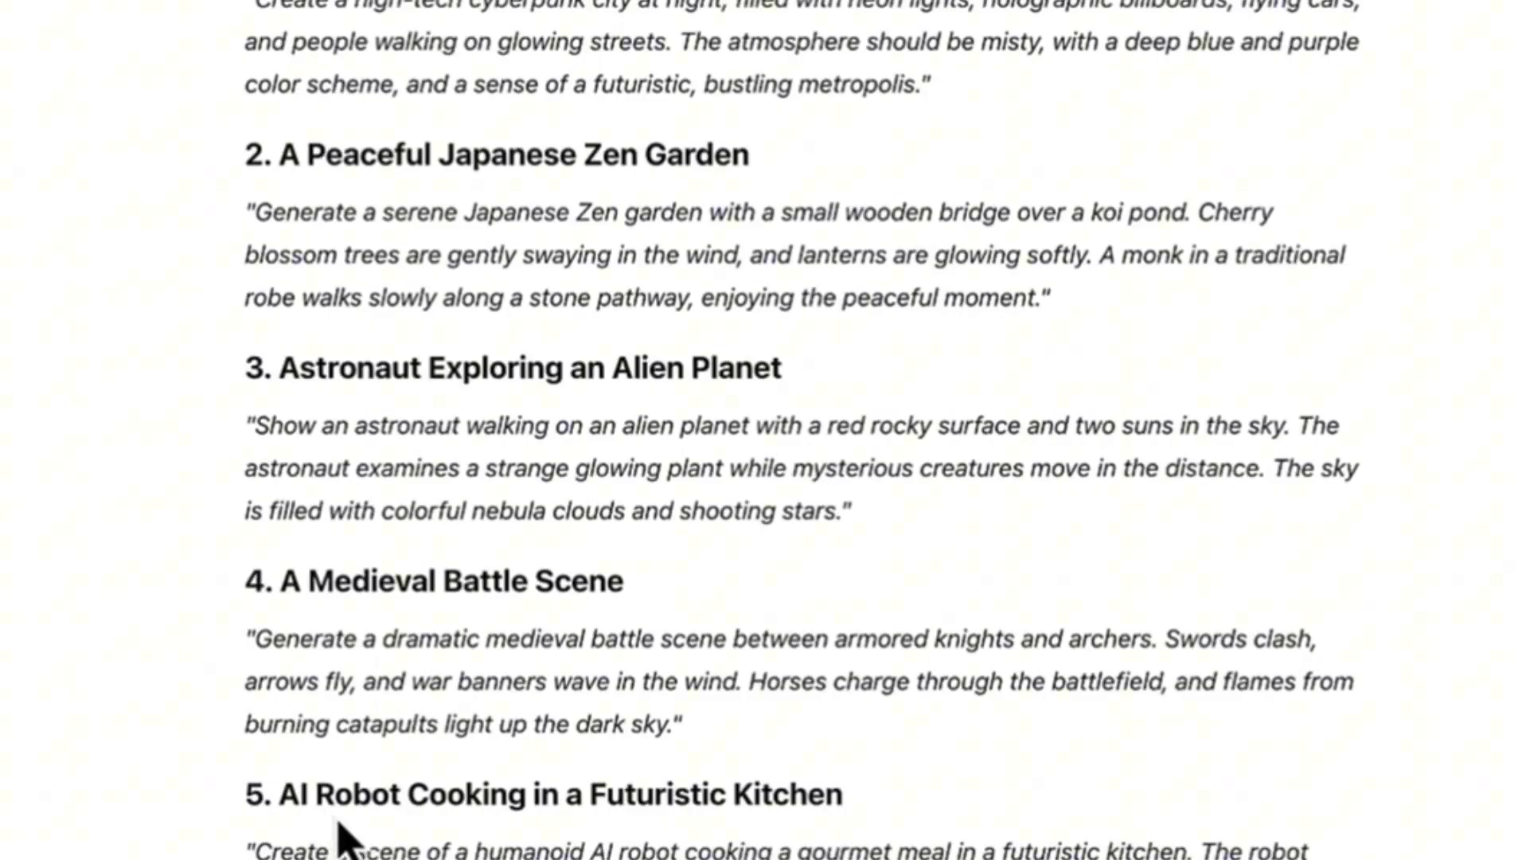
{"action": "scroll", "coordinate": [699, 841], "scroll_direction": "down", "scroll_amount": 3}
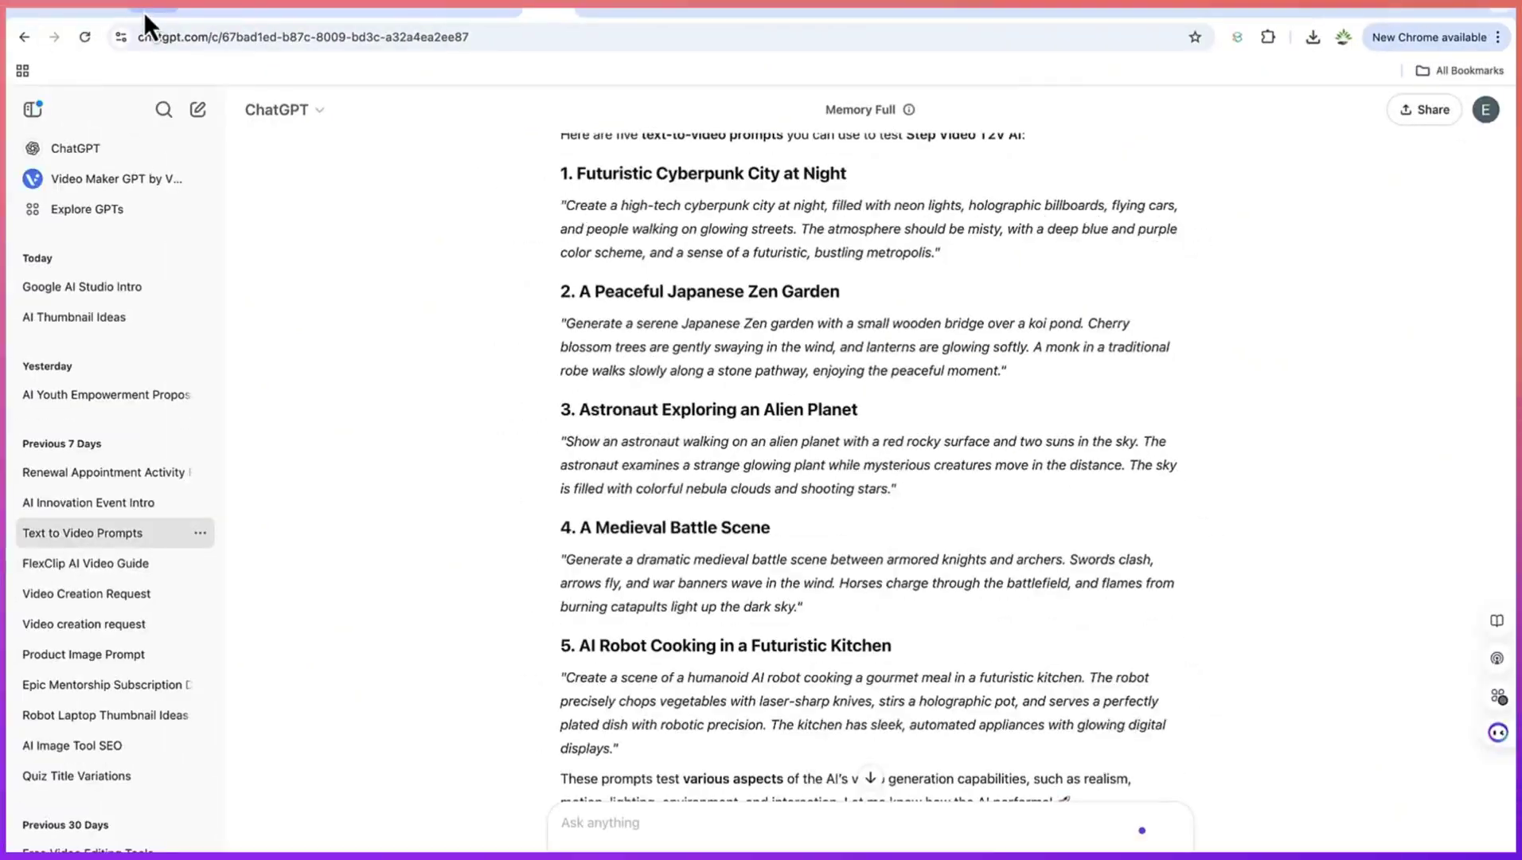
{"action": "left_click", "coordinate": [144, 11]}
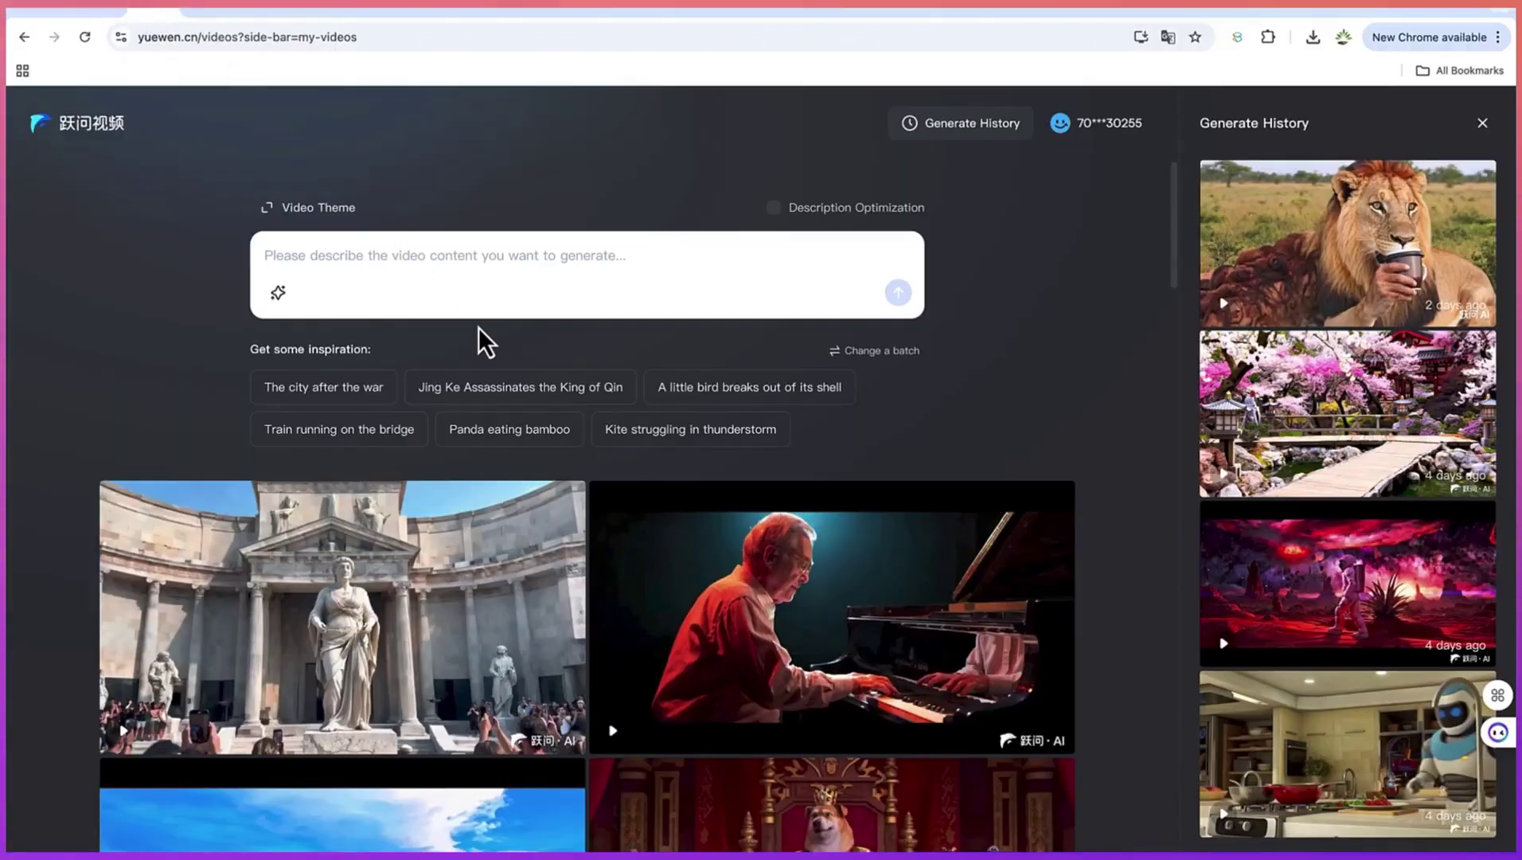
{"action": "mouse_move", "coordinate": [1347, 746]}
{"action": "left_click", "coordinate": [1329, 742]}
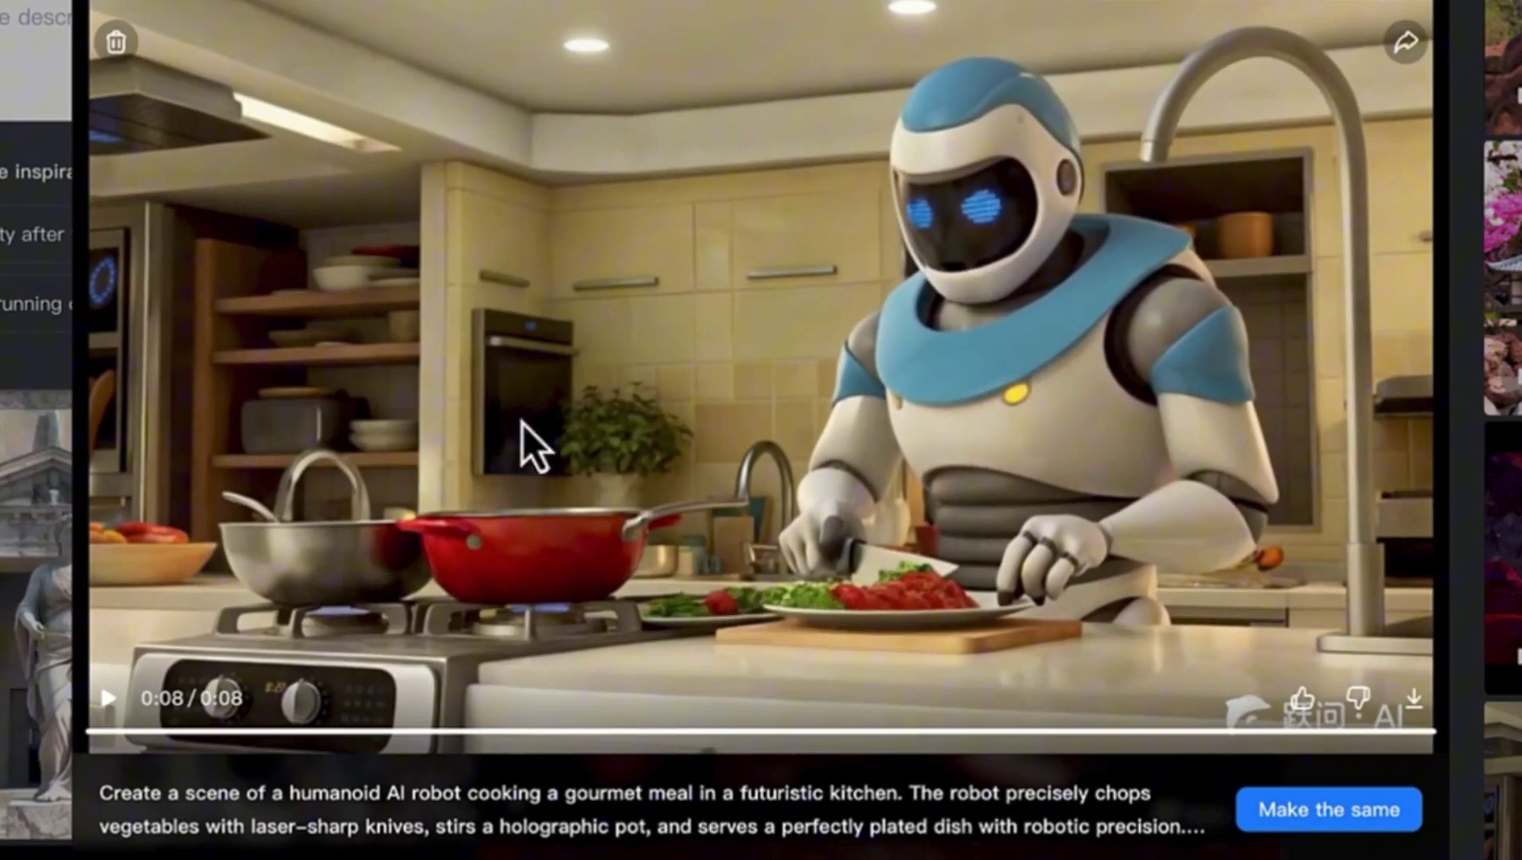
{"action": "left_click", "coordinate": [107, 698]}
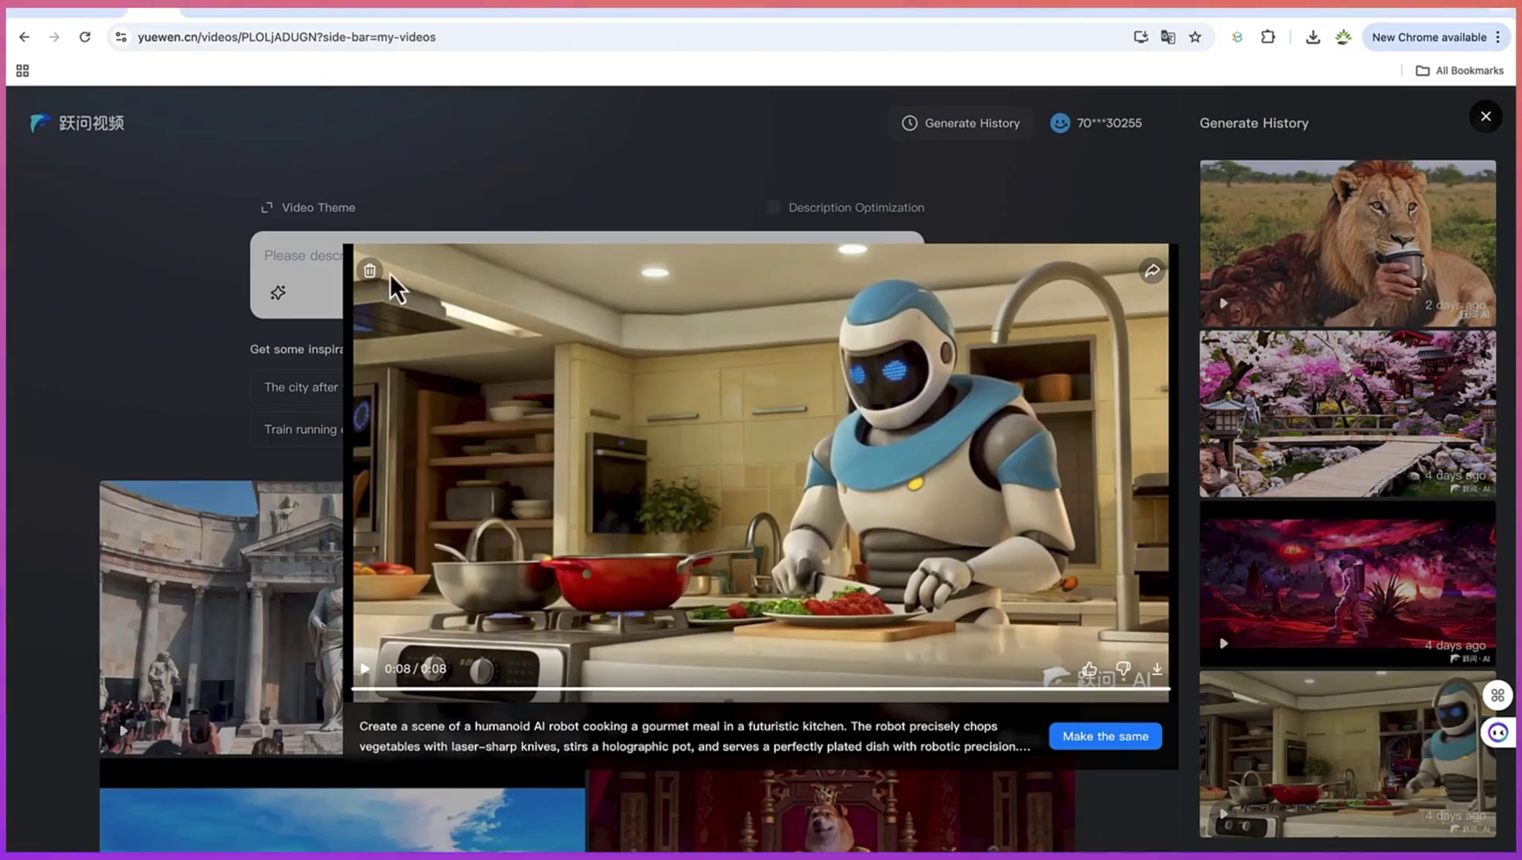
{"action": "left_click", "coordinate": [116, 347]}
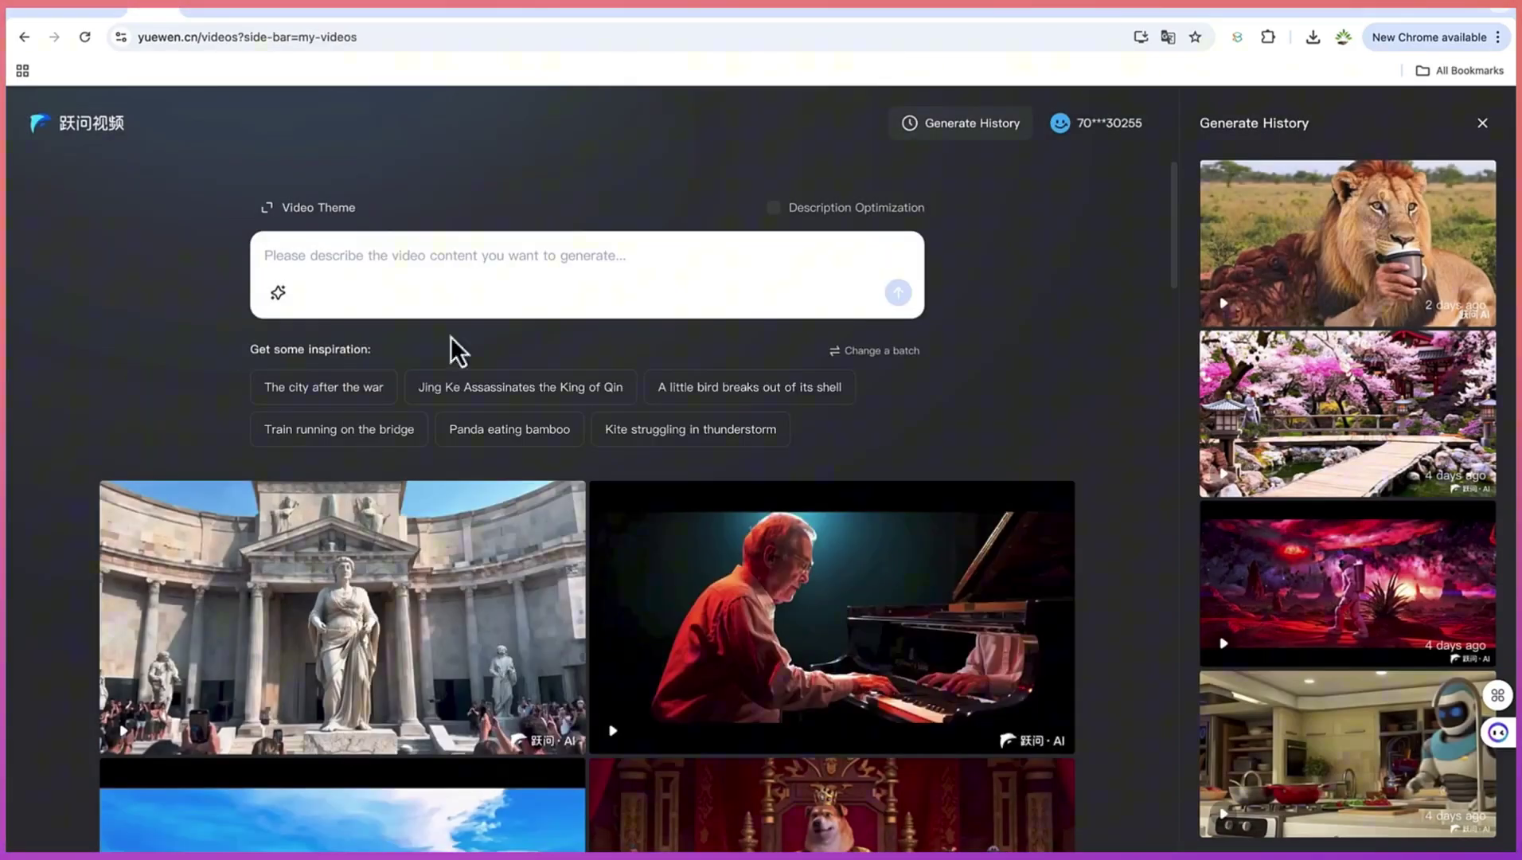
{"action": "left_click", "coordinate": [1370, 596]}
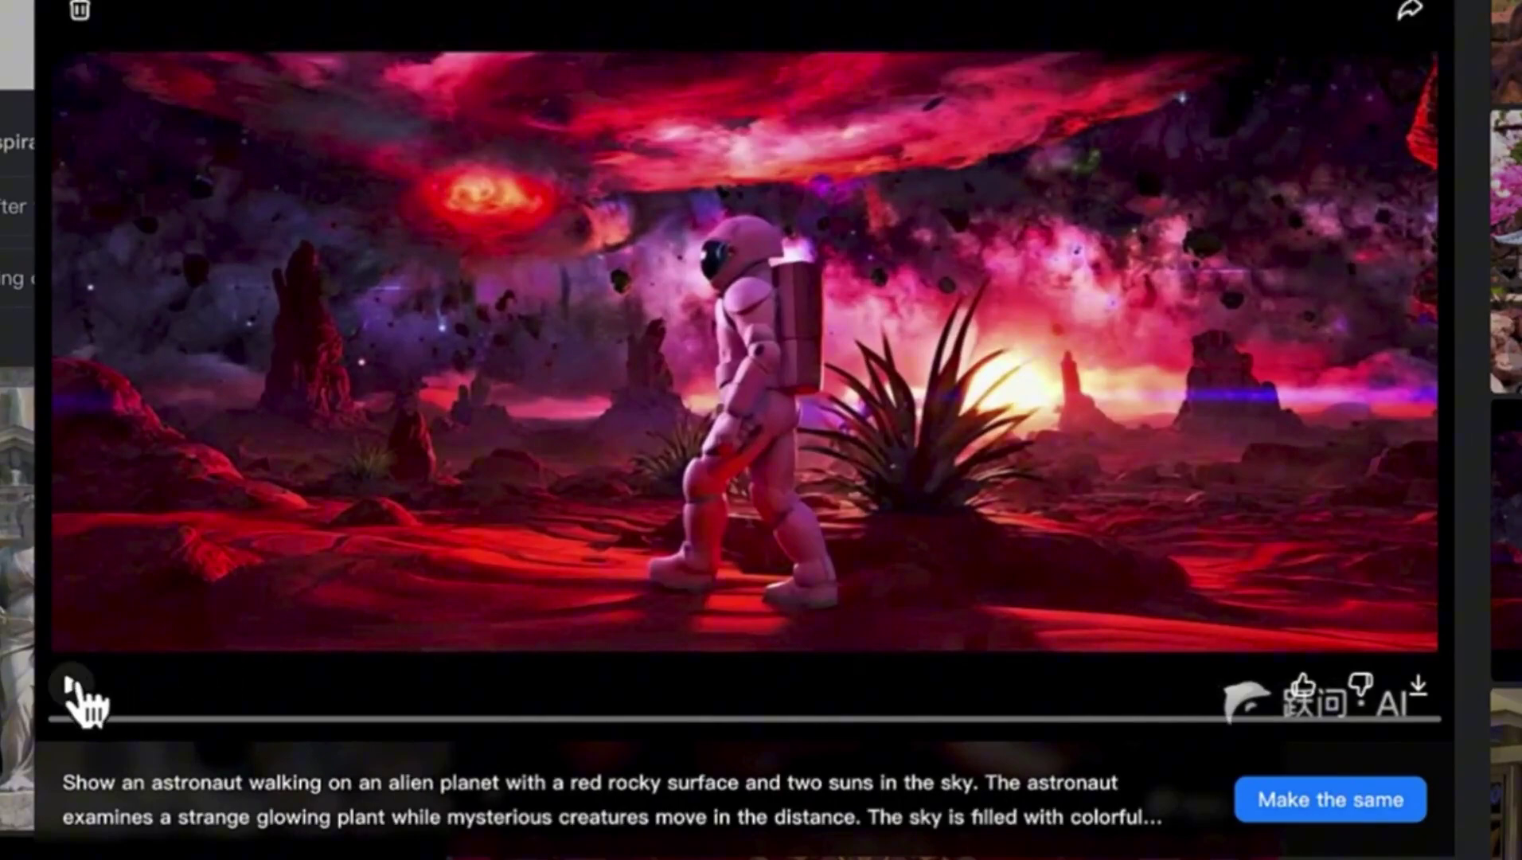
{"action": "left_click", "coordinate": [72, 684]}
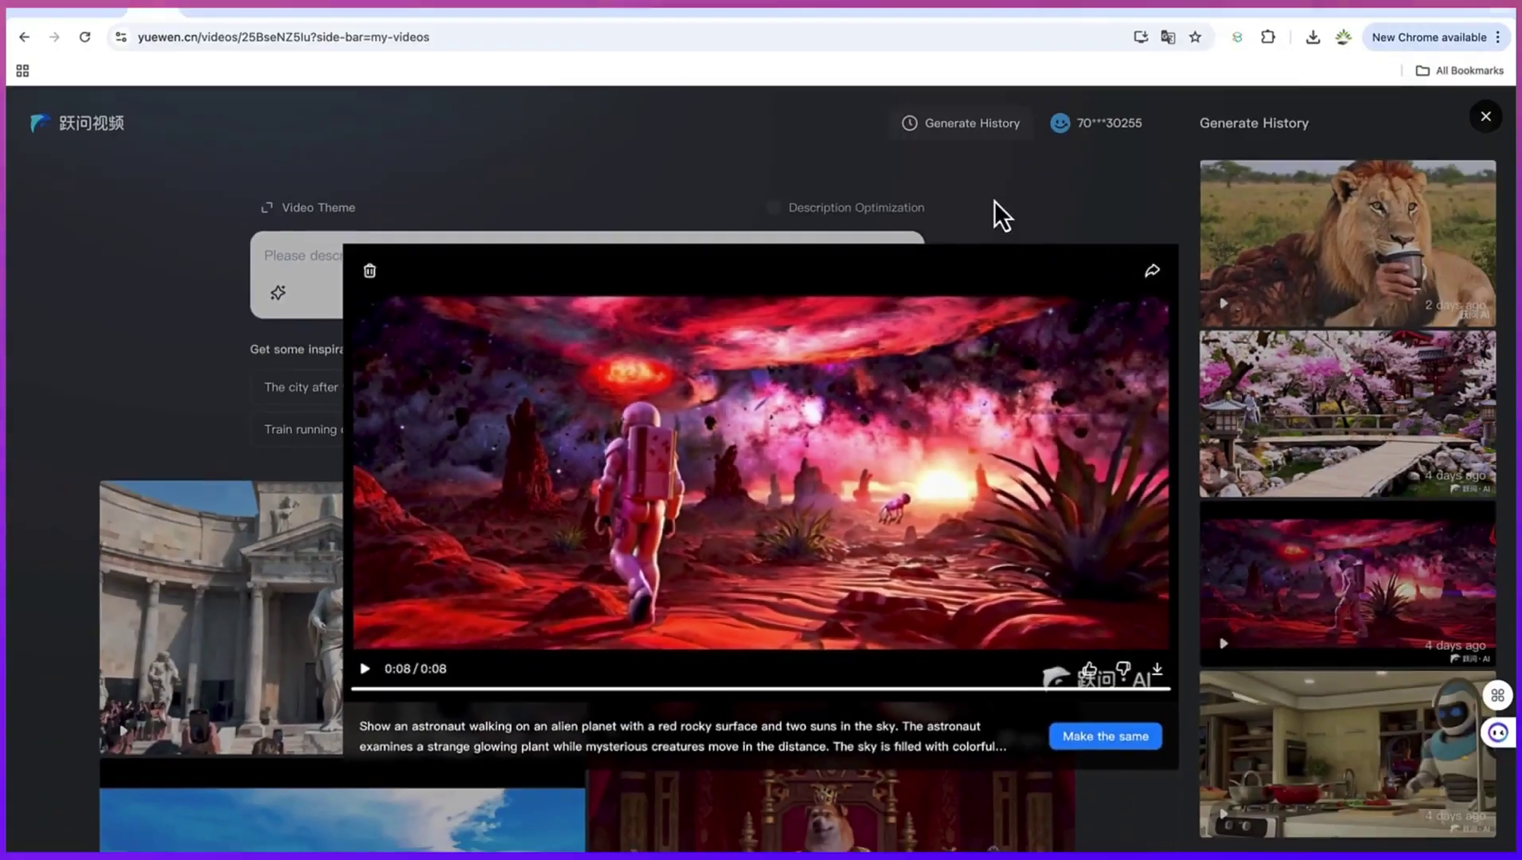
{"action": "left_click", "coordinate": [994, 201]}
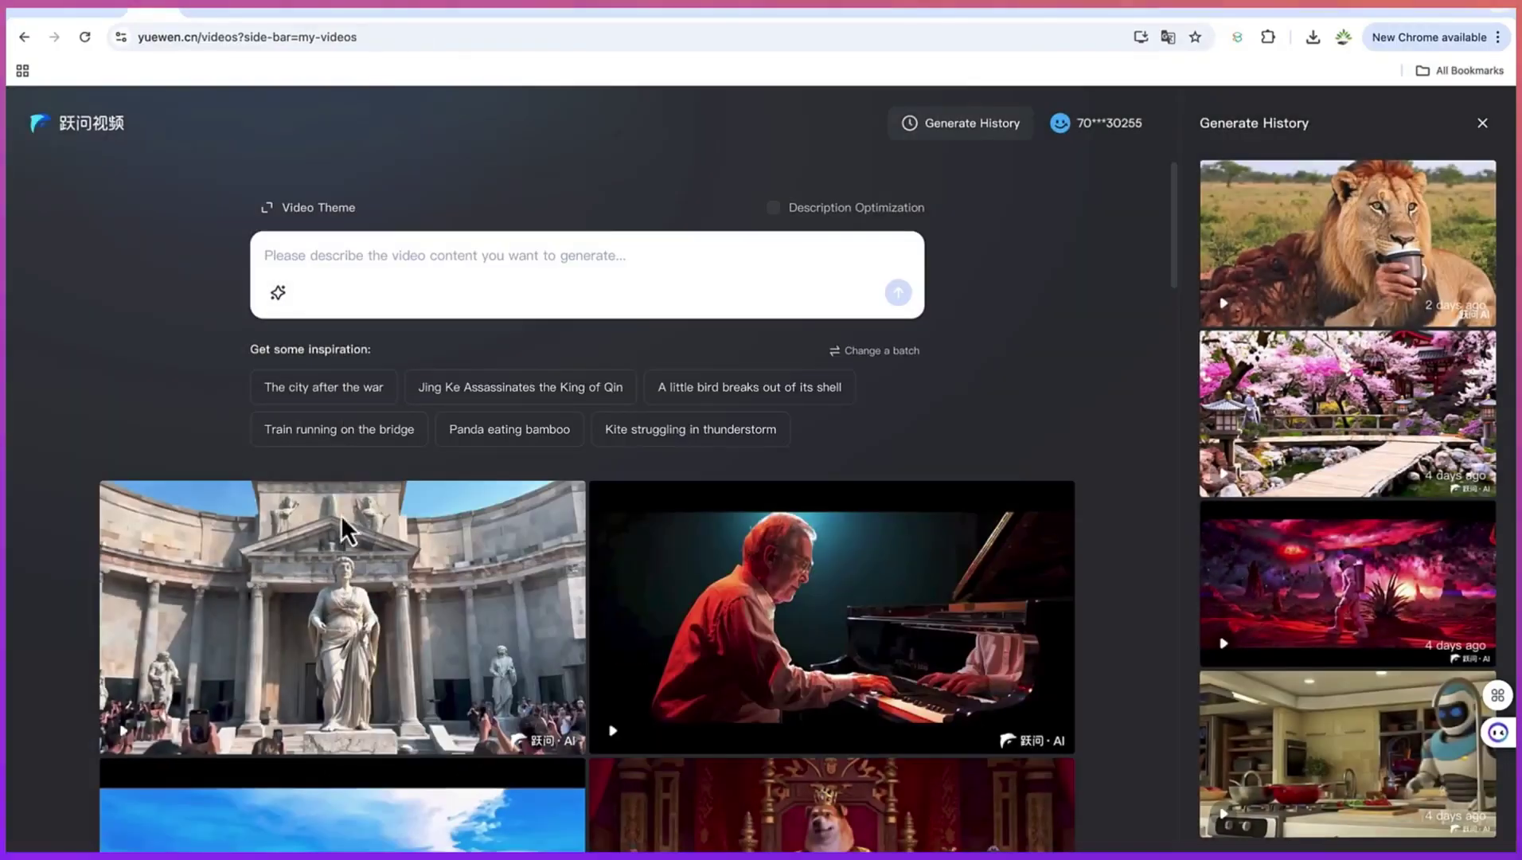
{"action": "mouse_move", "coordinate": [1347, 412]}
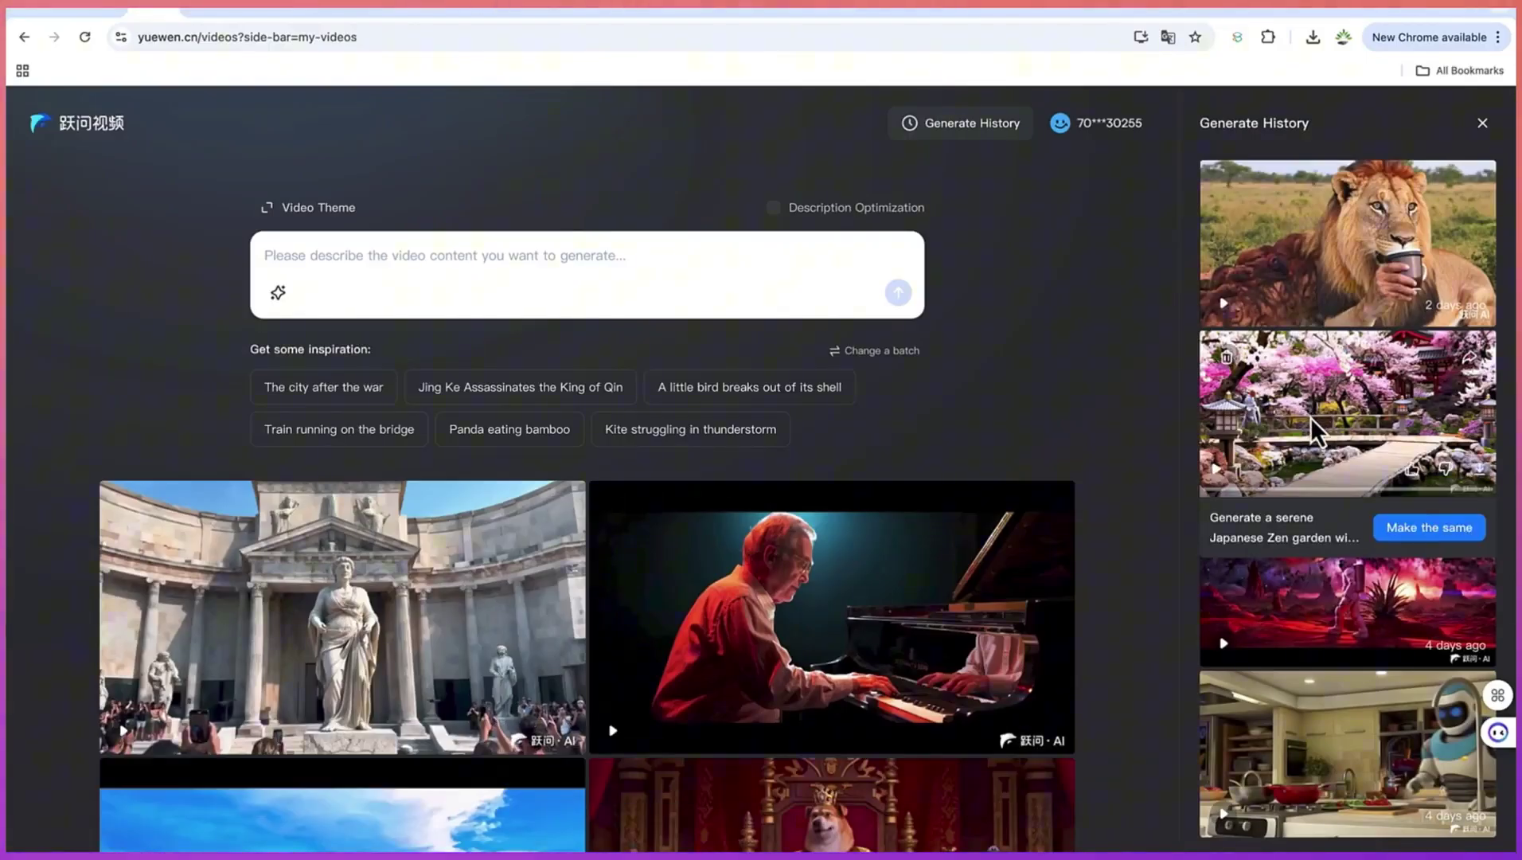
Play the Zen garden cherry blossom clip from the Generate History panel, restarting it once
{"action": "left_click", "coordinate": [1311, 418]}
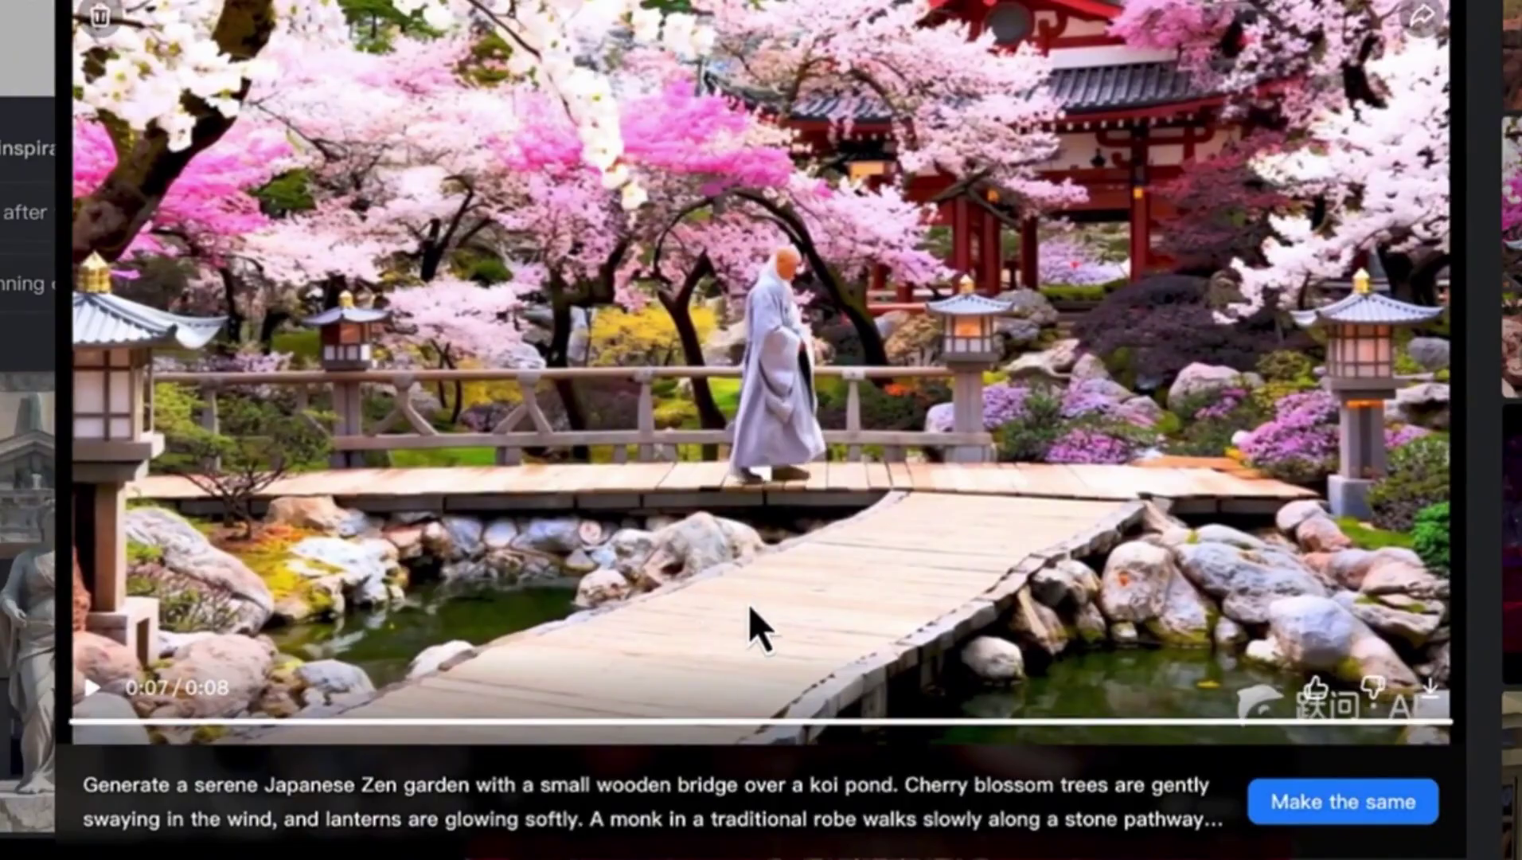
{"action": "left_click", "coordinate": [91, 688]}
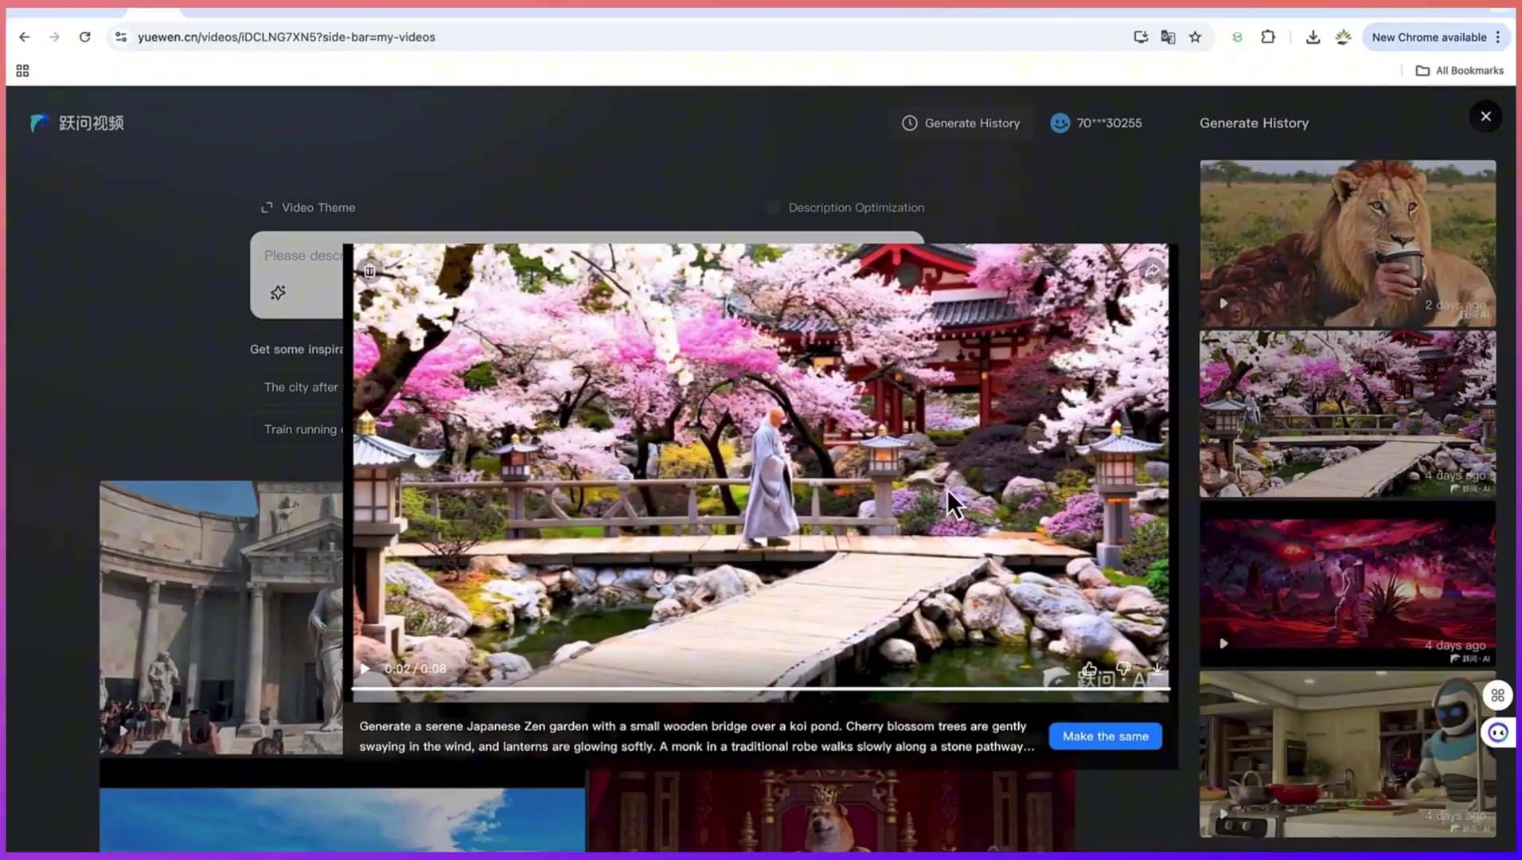
Close the Zen garden preview and play the lion drinking coffee clip twice before closing it
{"action": "left_click", "coordinate": [572, 187]}
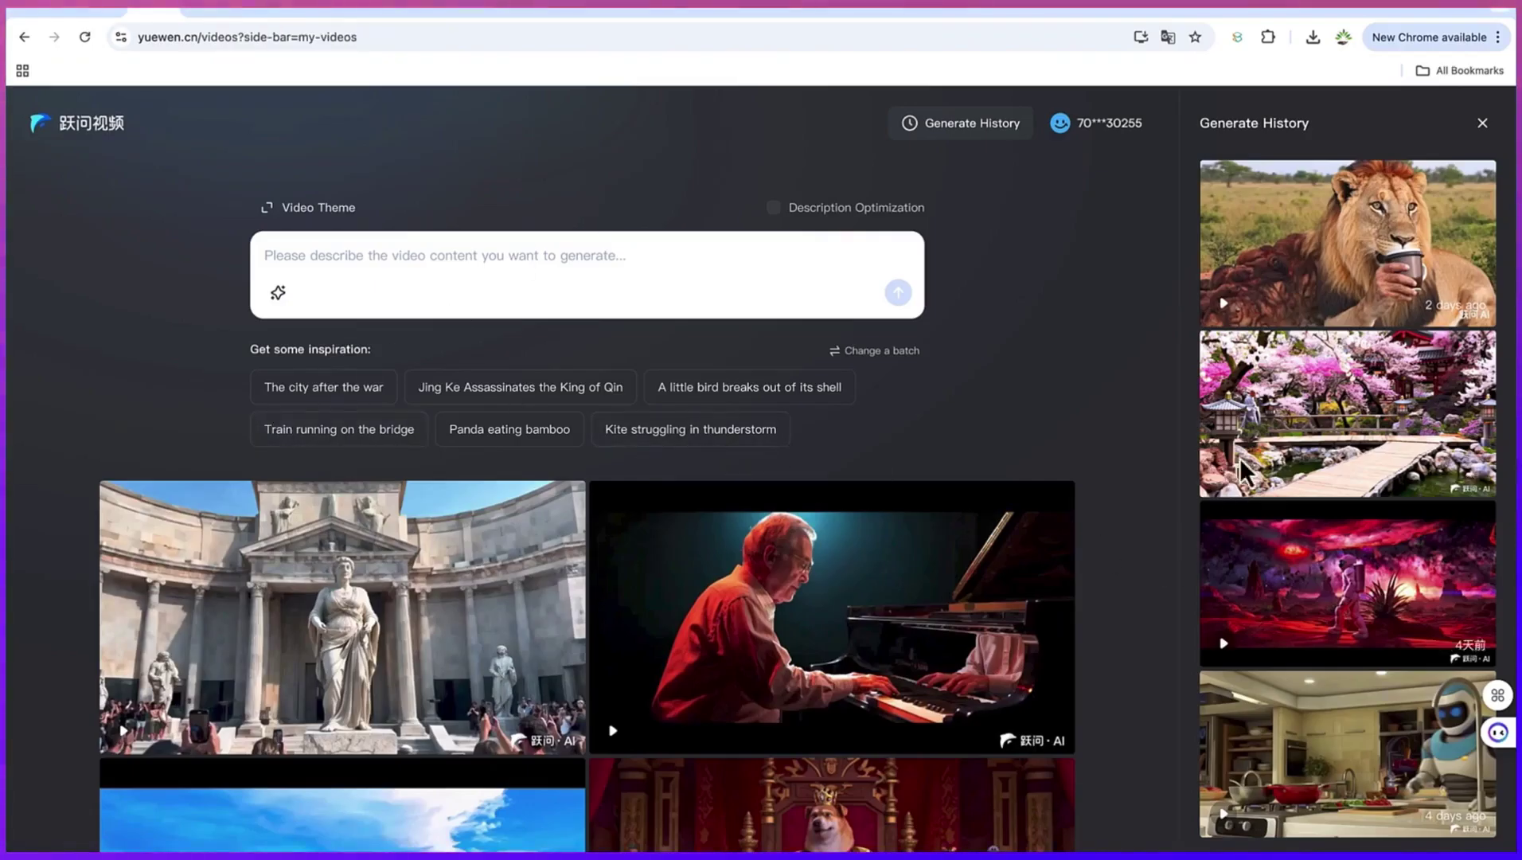
{"action": "left_click", "coordinate": [1310, 244]}
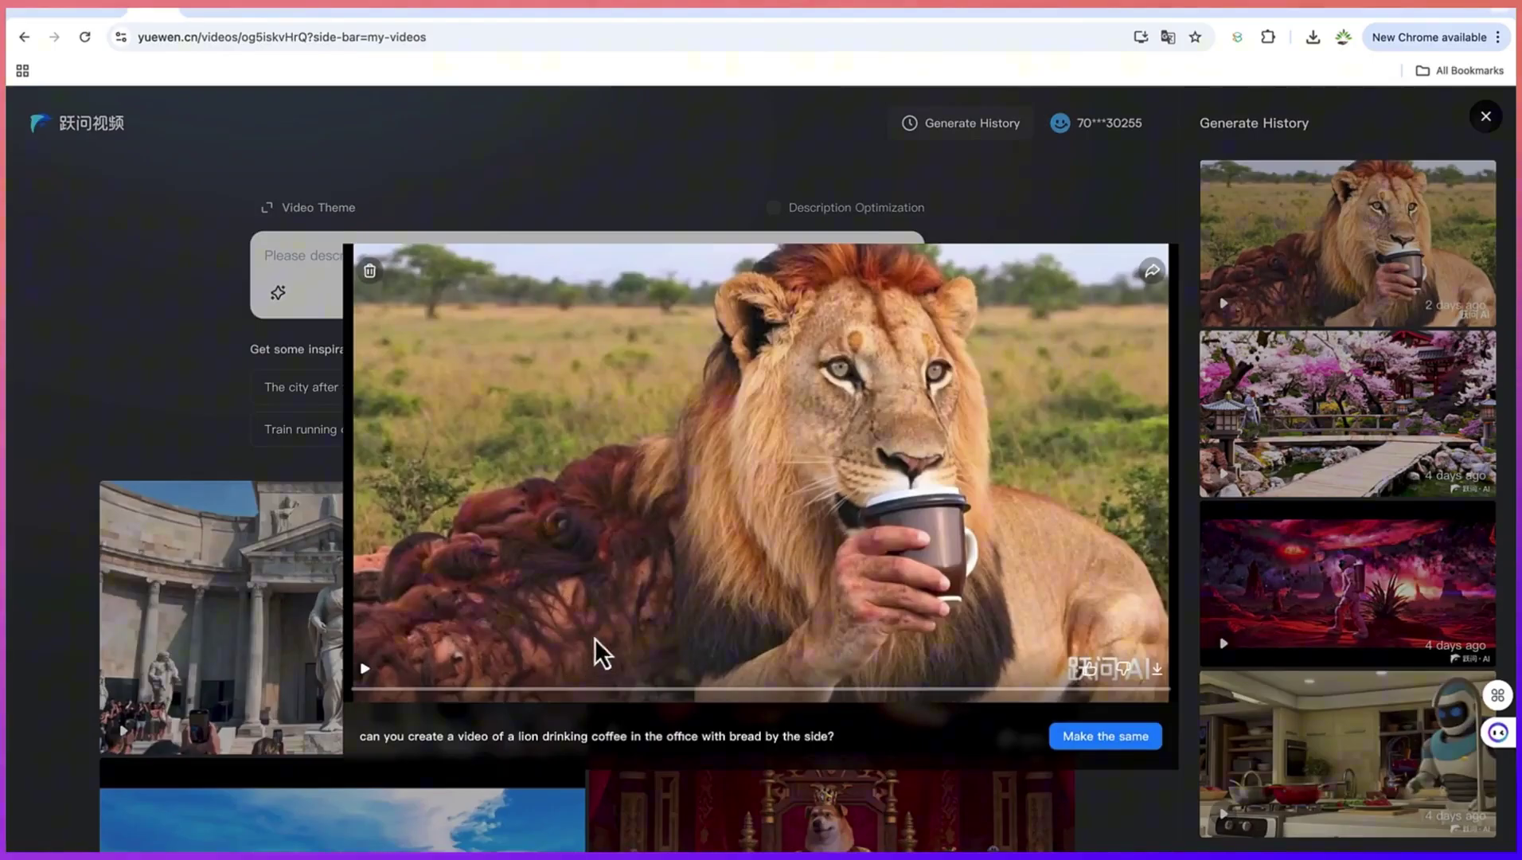
{"action": "left_click", "coordinate": [365, 669]}
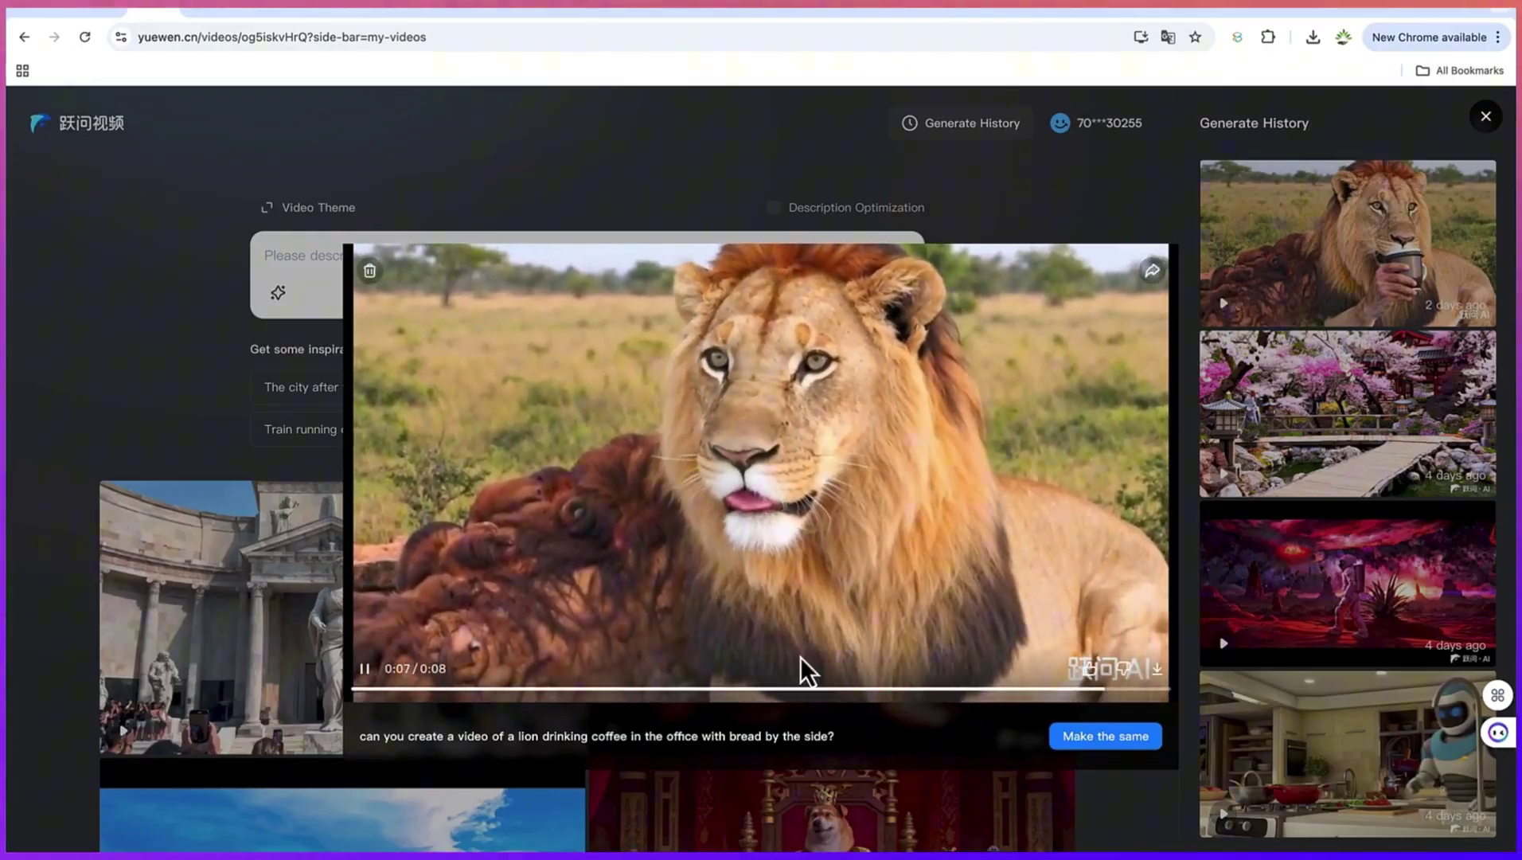
{"action": "left_click", "coordinate": [369, 671]}
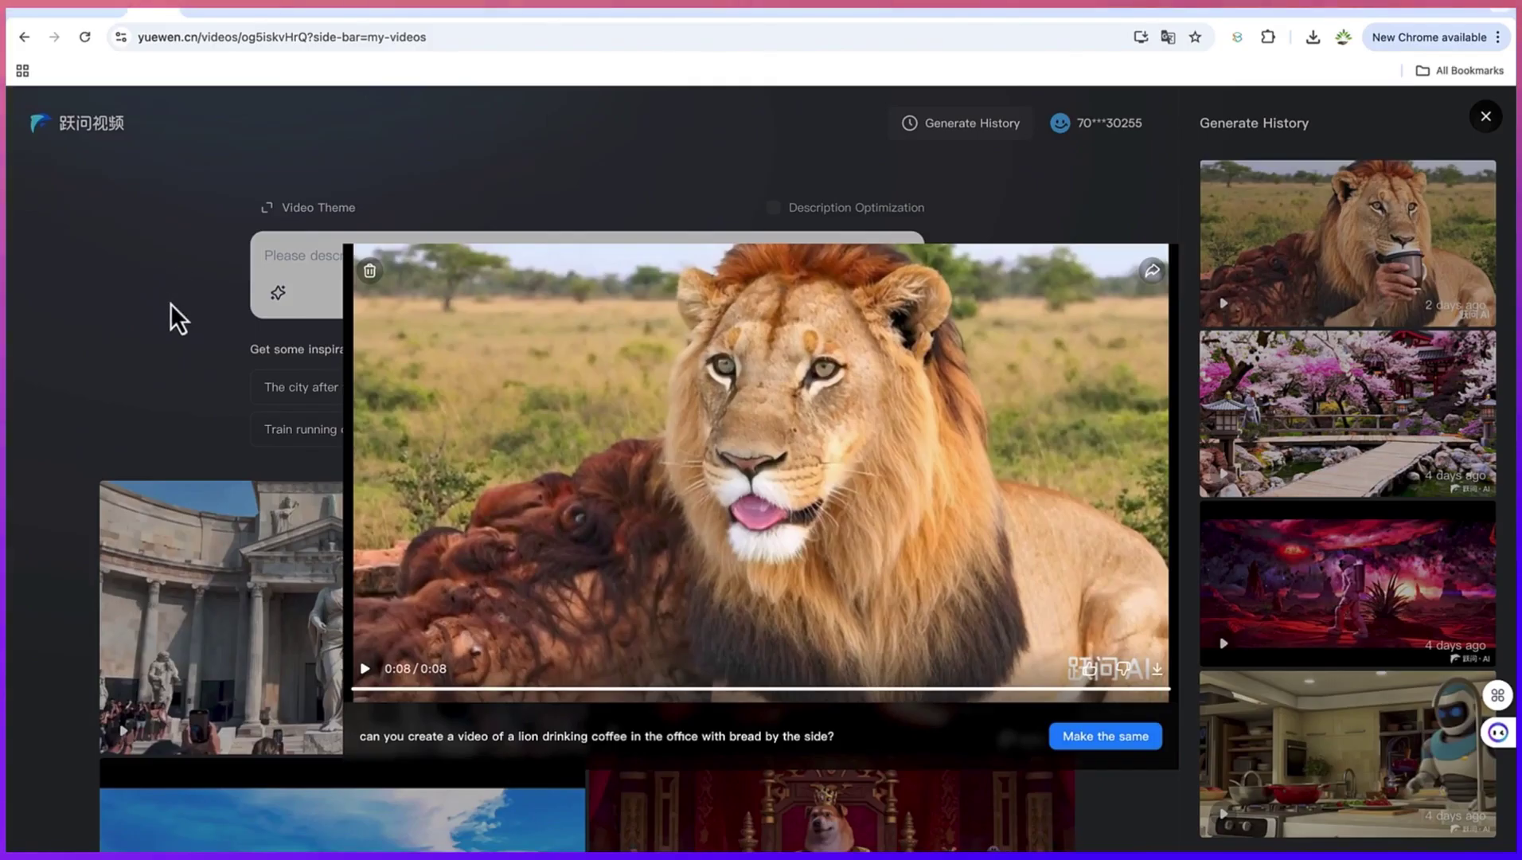
{"action": "left_click", "coordinate": [340, 269]}
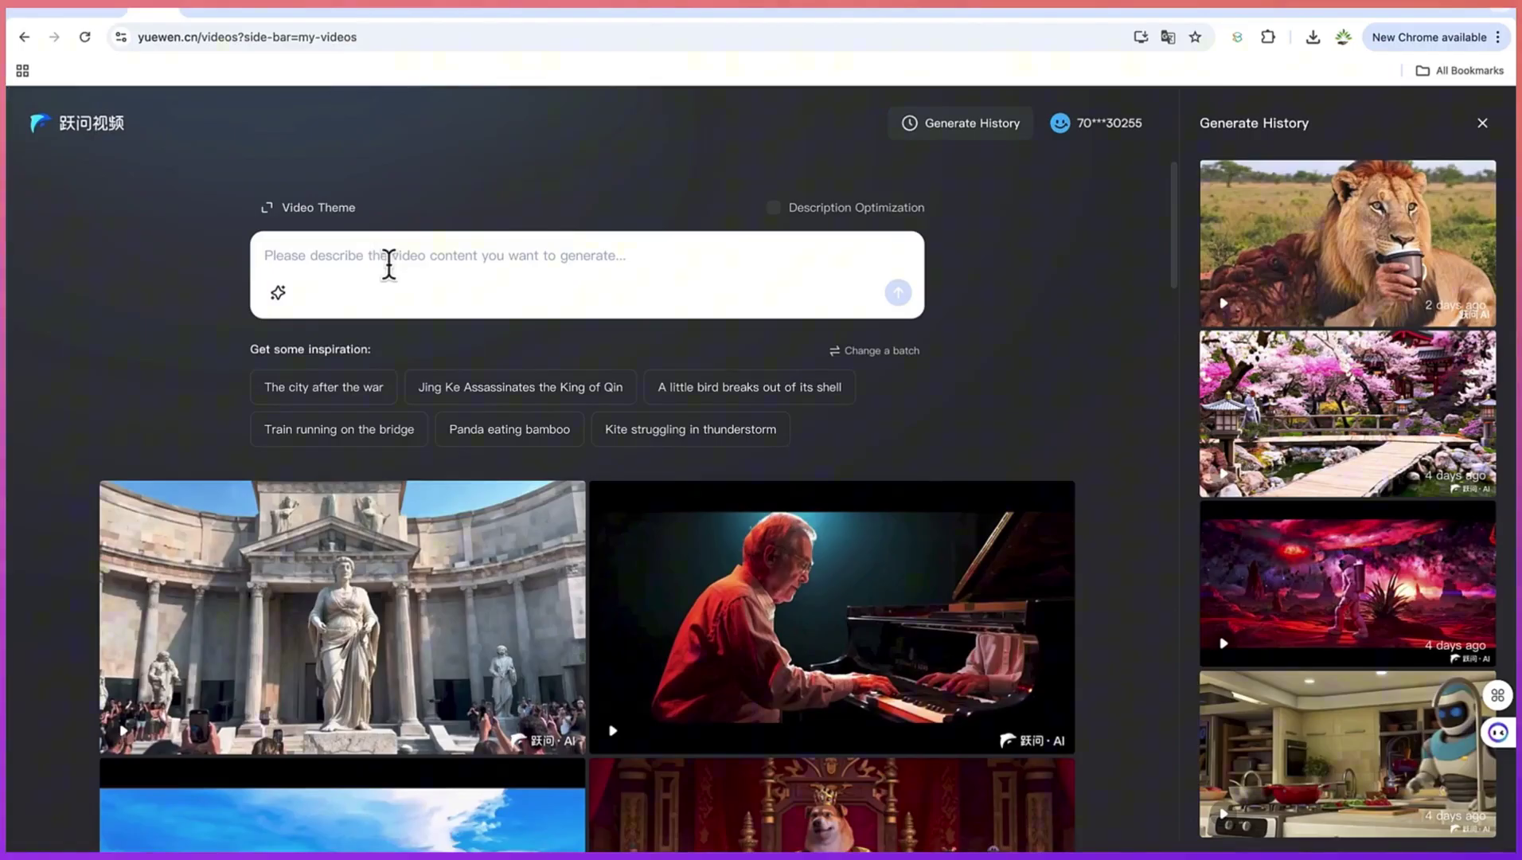
{"action": "scroll", "coordinate": [438, 573], "scroll_direction": "down", "scroll_amount": 5}
{"action": "scroll", "coordinate": [438, 572], "scroll_direction": "down", "scroll_amount": 5}
{"action": "scroll", "coordinate": [438, 572], "scroll_direction": "down", "scroll_amount": 5}
{"action": "scroll", "coordinate": [438, 573], "scroll_direction": "down", "scroll_amount": 5}
{"action": "scroll", "coordinate": [438, 573], "scroll_direction": "down", "scroll_amount": 5}
{"action": "scroll", "coordinate": [437, 572], "scroll_direction": "down", "scroll_amount": 3}
{"action": "scroll", "coordinate": [438, 572], "scroll_direction": "down", "scroll_amount": 2}
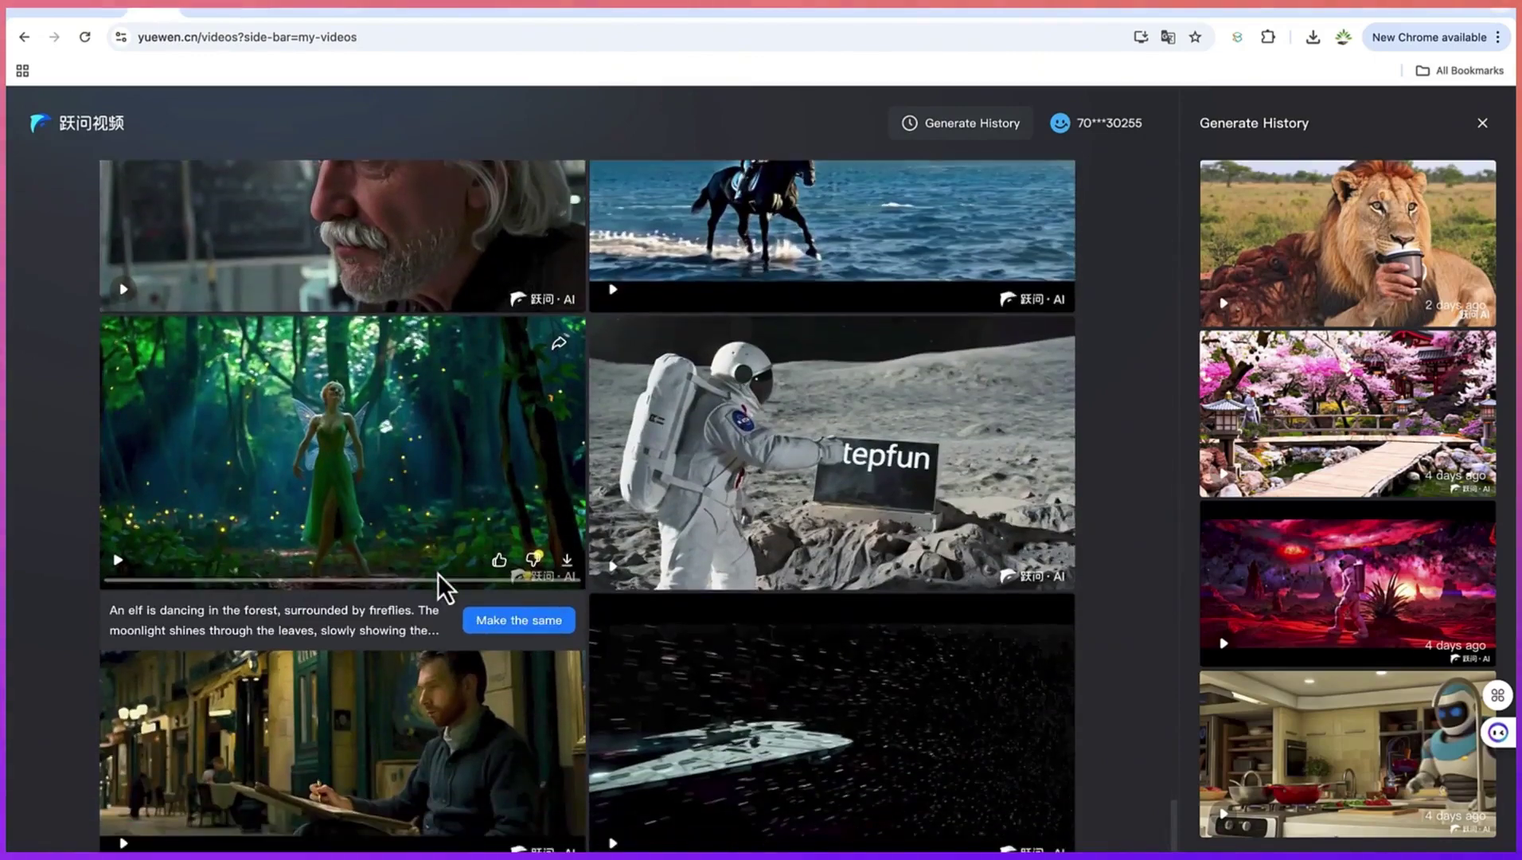
{"action": "scroll", "coordinate": [472, 531], "scroll_direction": "up", "scroll_amount": 5}
{"action": "scroll", "coordinate": [472, 531], "scroll_direction": "up", "scroll_amount": 3}
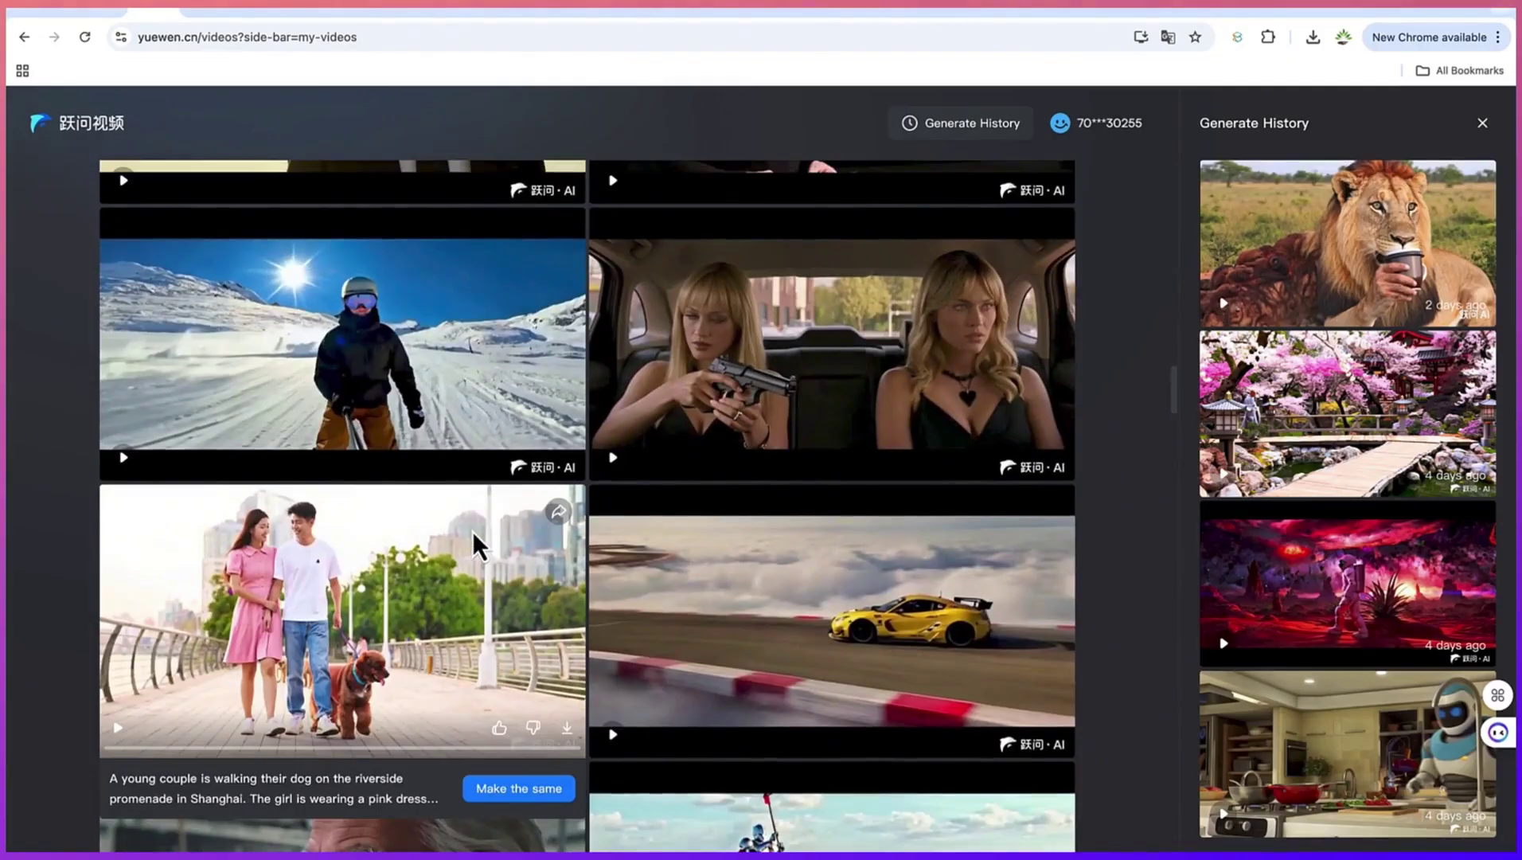